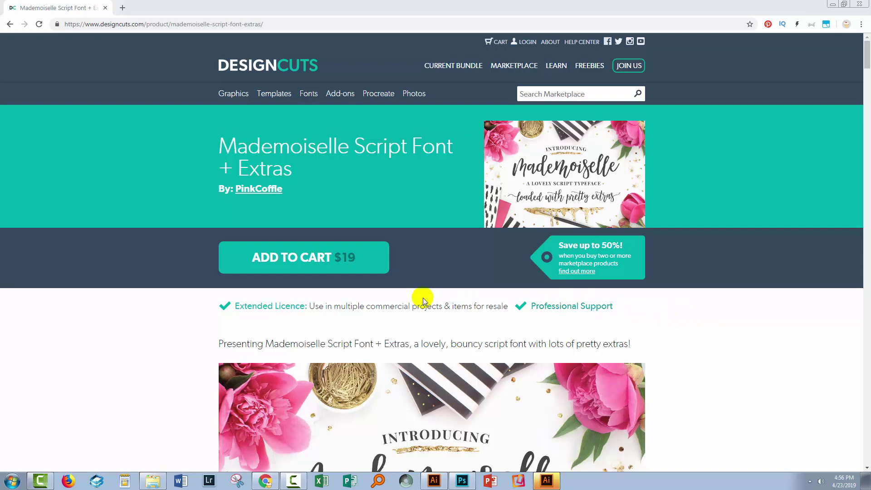
Step: Extract all files from the downloaded Mademoiselle zip in the Downloads folder
left_click(281, 280)
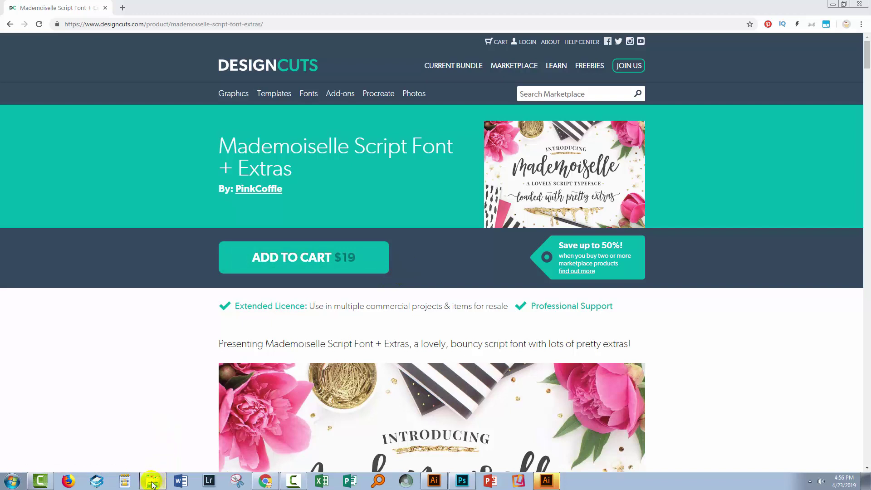
mouse_move(153, 484)
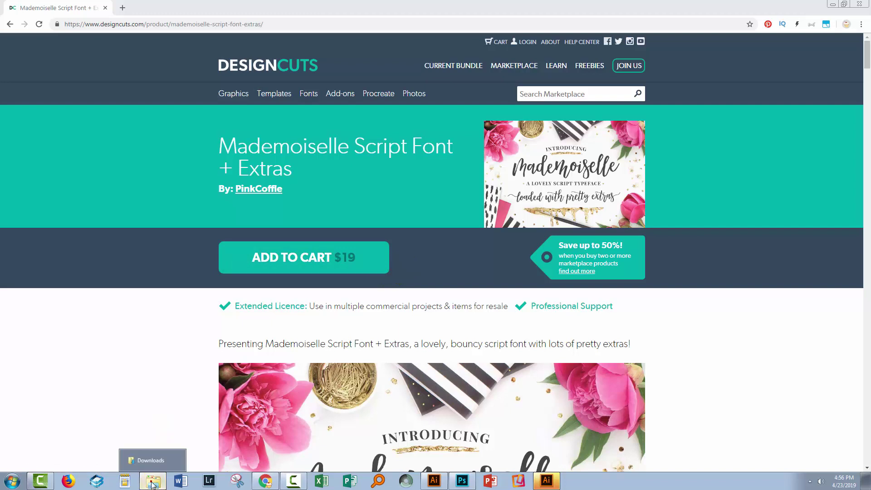
left_click(152, 483)
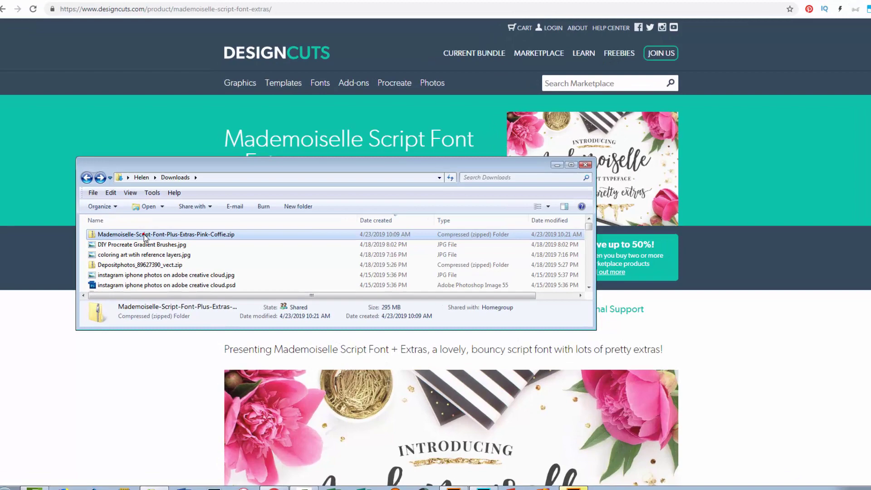
double_click(143, 237)
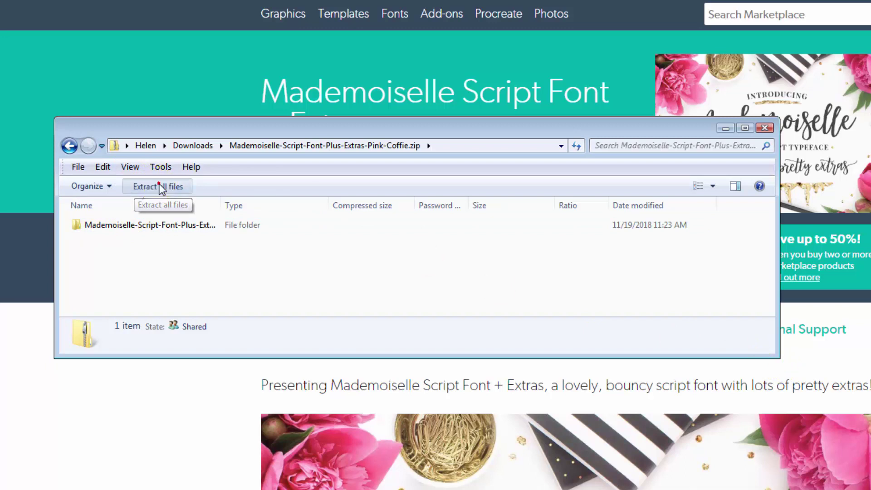
left_click(161, 187)
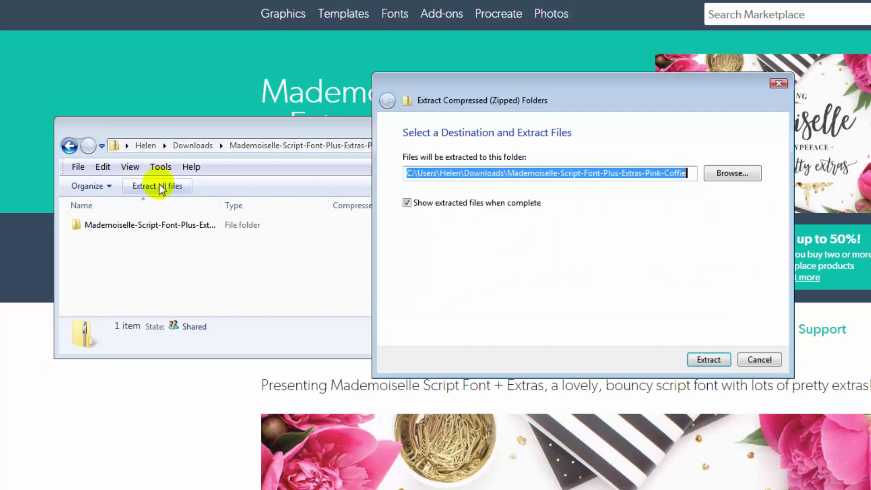
left_click(704, 360)
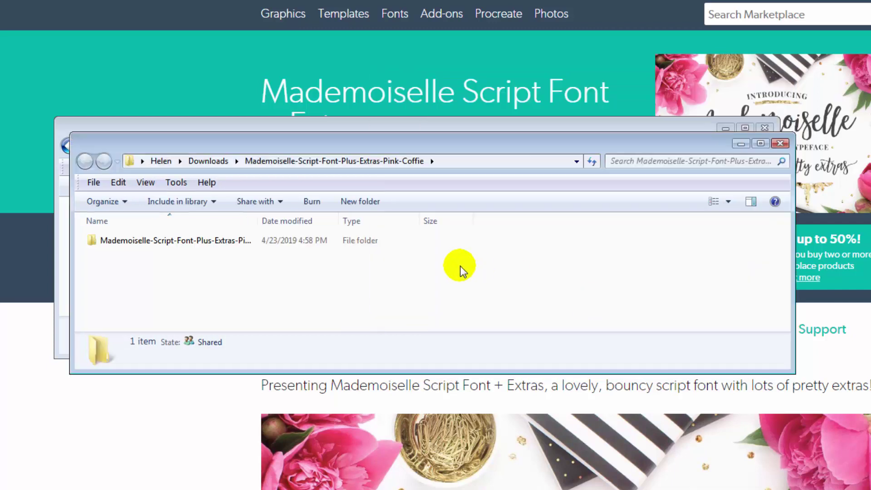
Step: Open the extracted Mademoiselle Typeface folder down to its TTF subfolder
left_click(128, 243)
double_click(121, 241)
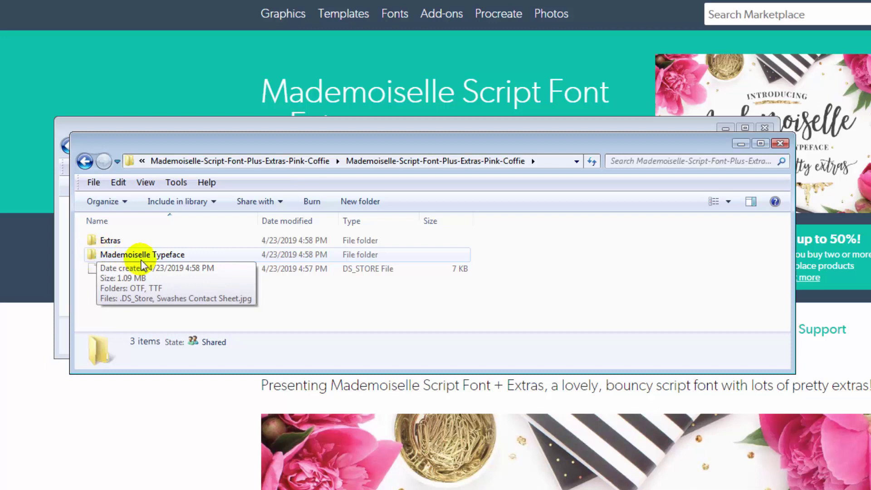
double_click(142, 257)
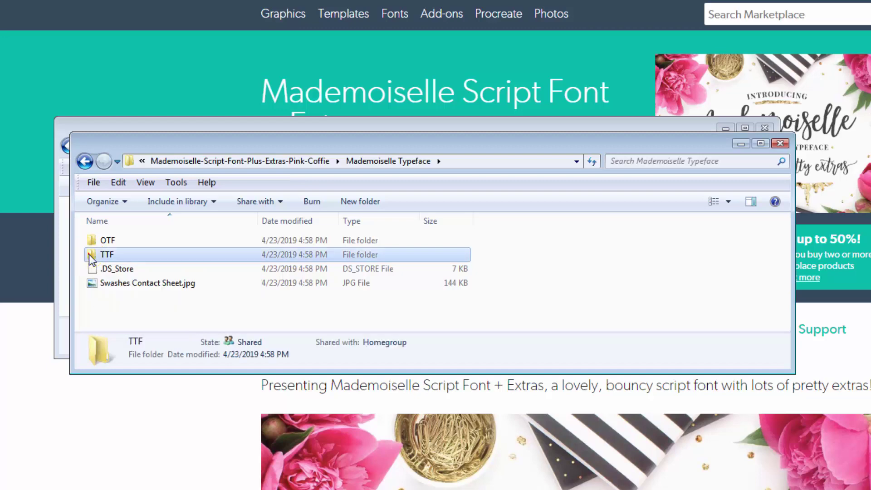
double_click(92, 256)
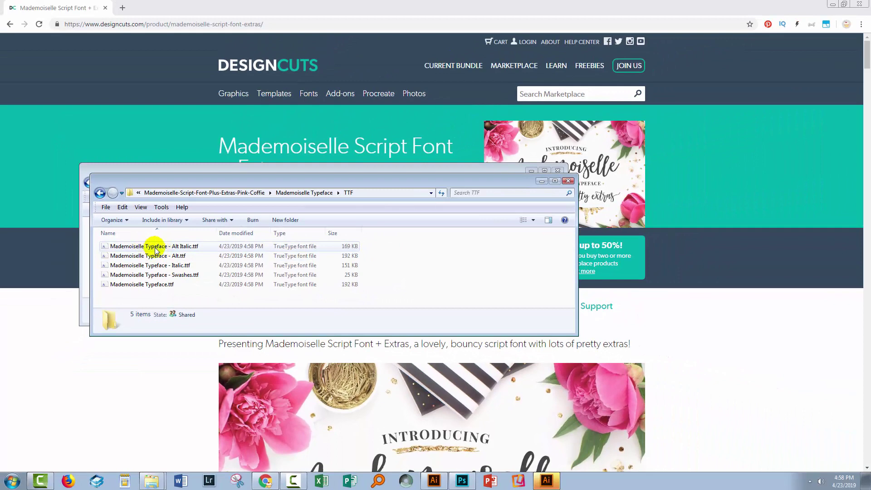
Step: Install the Mademoiselle Alt Italic and Alt fonts through Font Viewer
double_click(149, 247)
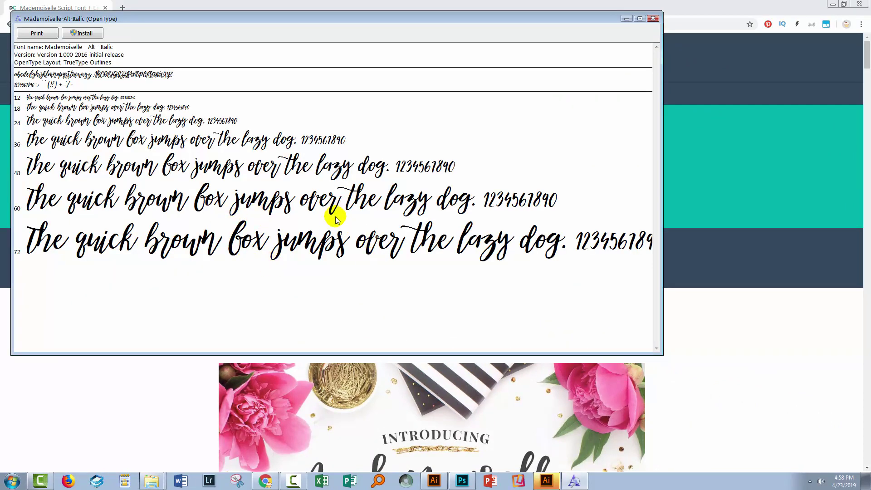
left_click(83, 33)
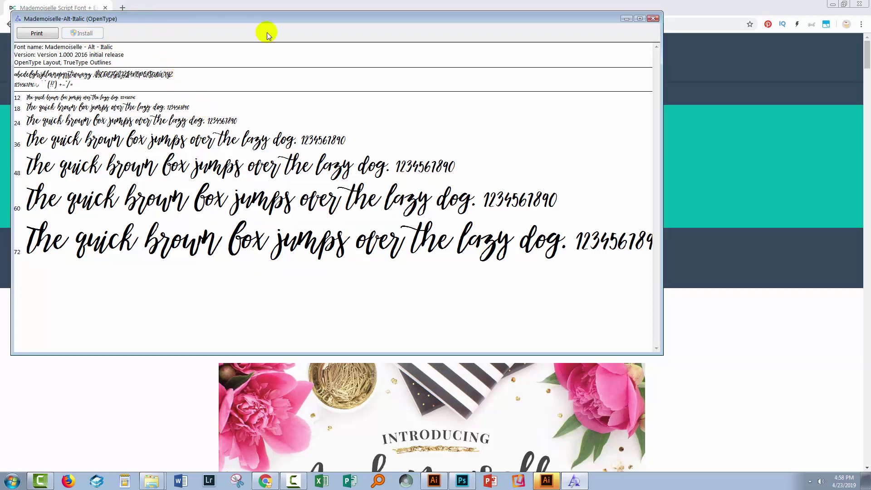
left_click(653, 19)
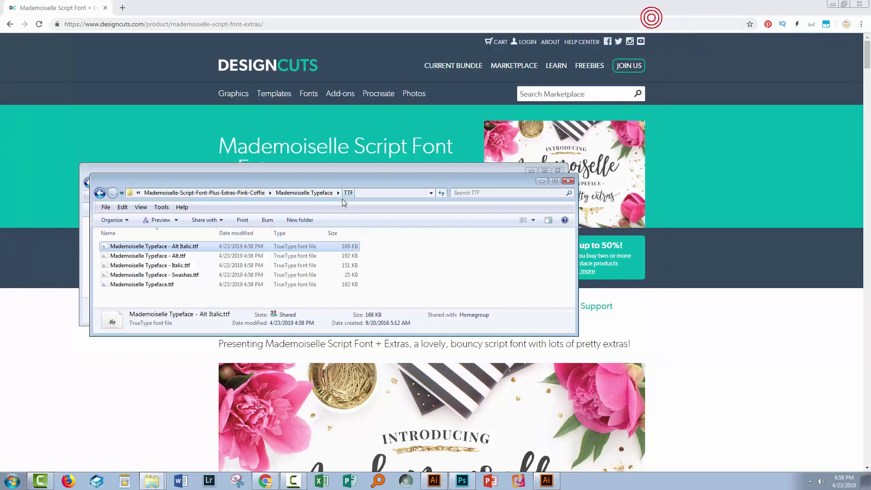
double_click(163, 257)
left_click(91, 44)
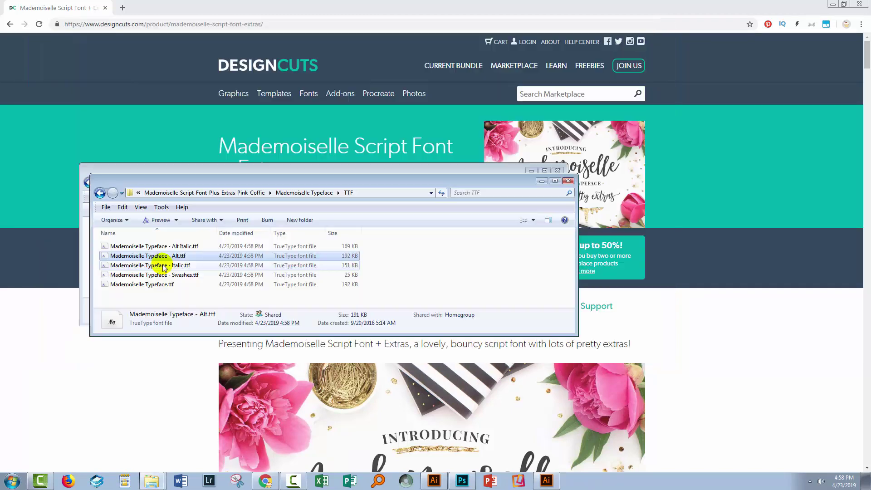
Step: Install the Mademoiselle Italic and Swashes fonts, closing their previews
double_click(163, 267)
left_click(103, 54)
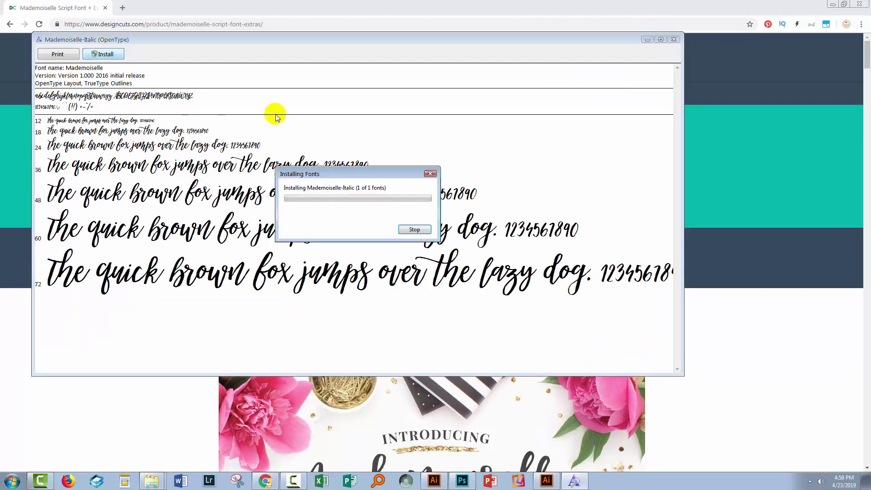
left_click(674, 39)
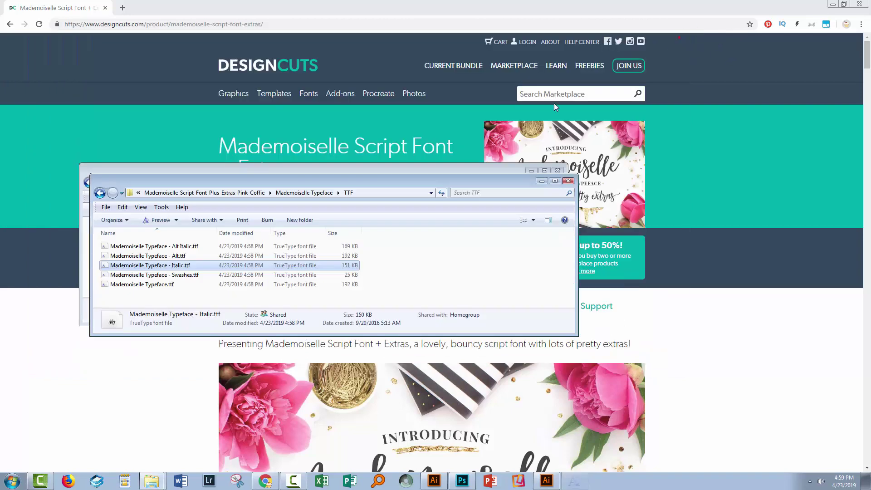
double_click(169, 274)
left_click(114, 64)
left_click(684, 49)
Step: Install the regular Mademoiselle font, then close its preview and the extracted folder window
double_click(152, 285)
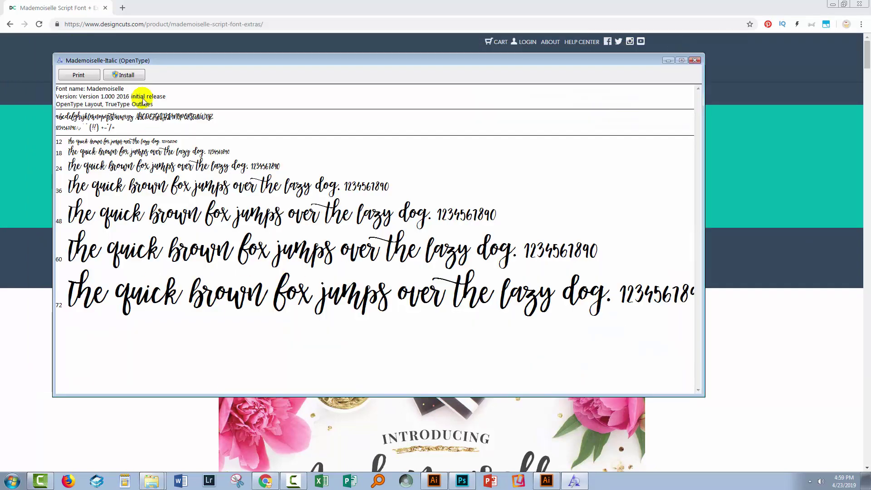
left_click(136, 77)
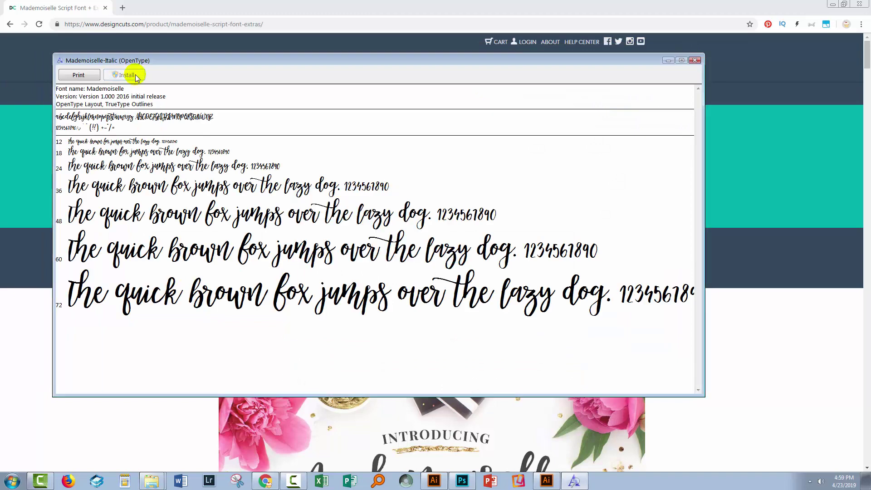
left_click(695, 61)
left_click(695, 61)
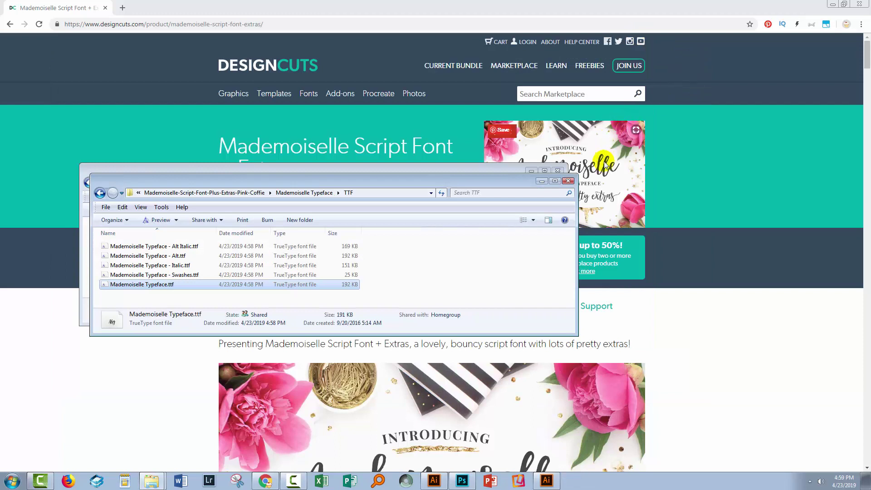
left_click(557, 170)
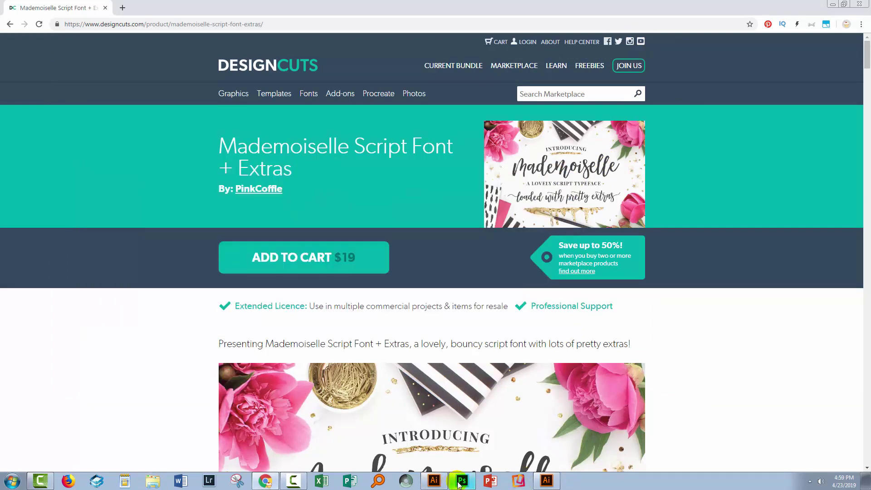
mouse_move(459, 484)
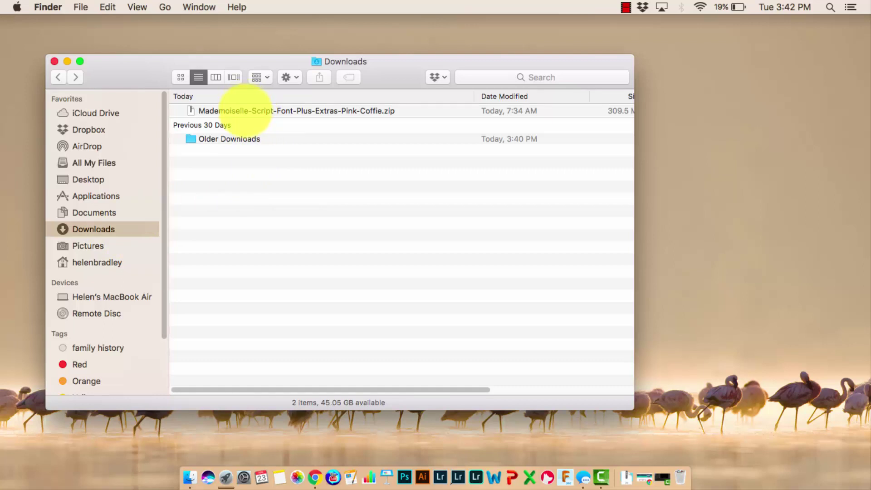
Step: Unzip the Mademoiselle download, expand its TTF folder and select all five .ttf fonts for opening
double_click(244, 111)
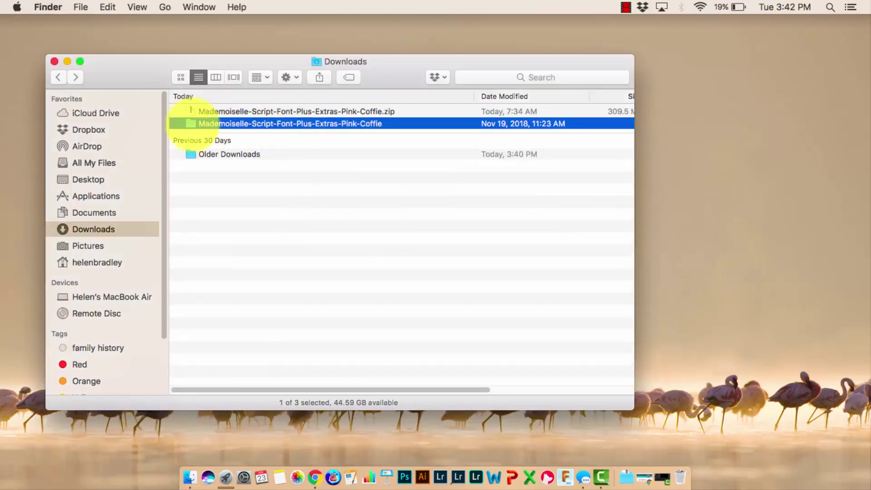
double_click(190, 122)
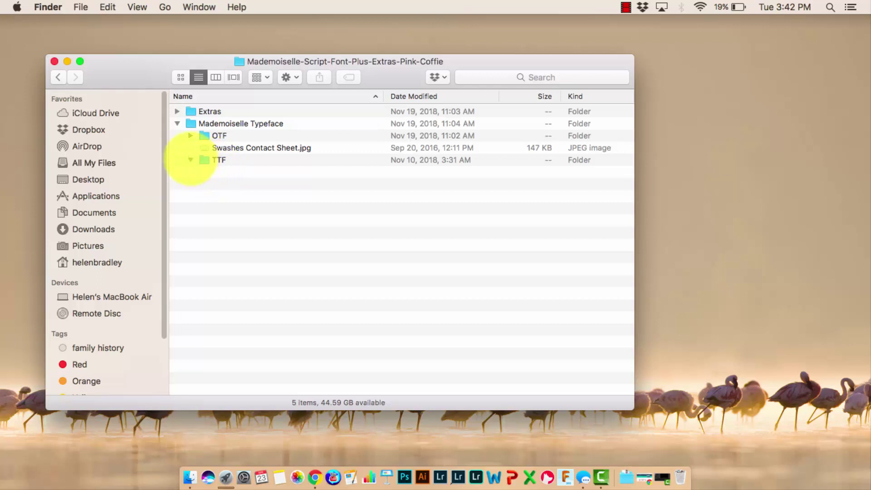
left_click(191, 160)
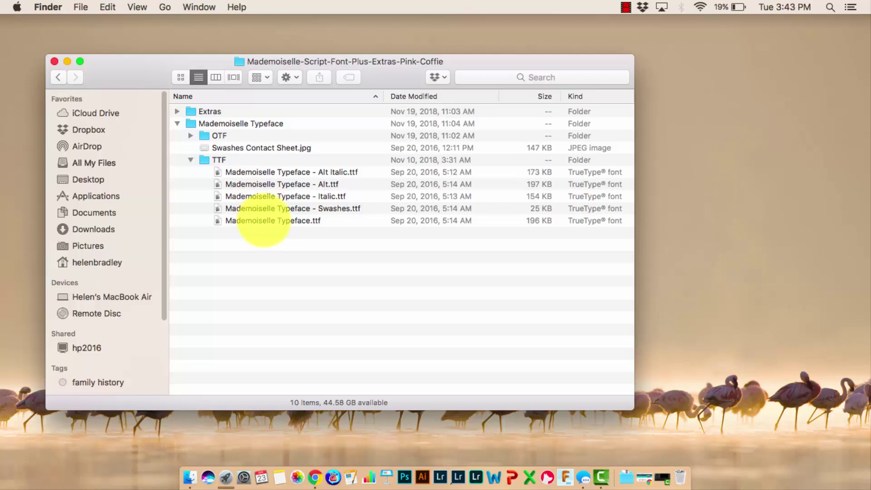
left_click(263, 220)
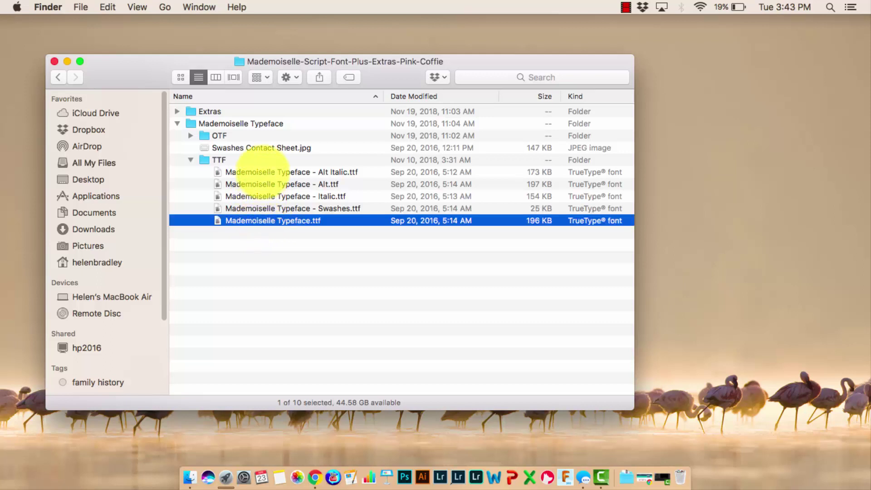
left_click(263, 171, "shift")
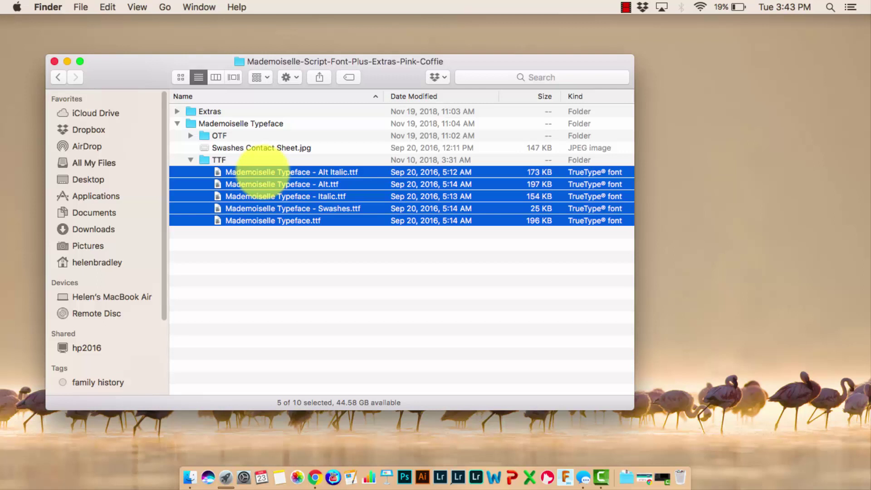
right_click(263, 164)
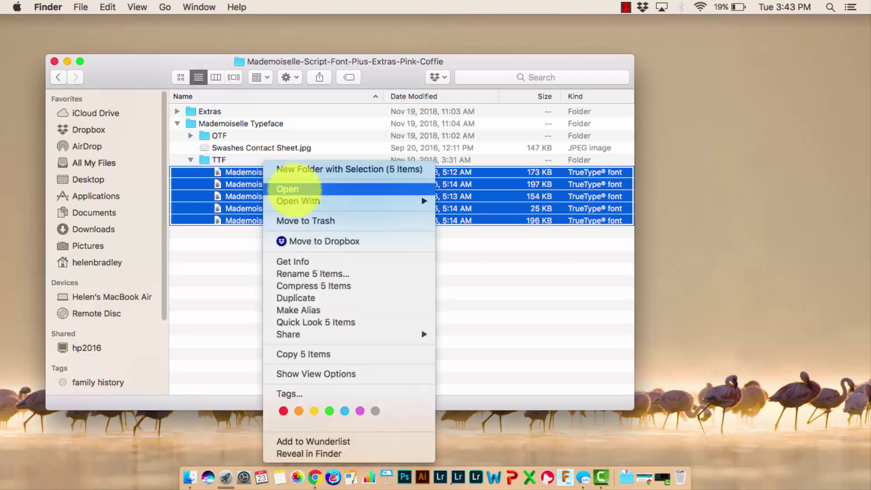
Step: Open the five Mademoiselle fonts in Font Book and install each preview, including Mademoiselle - Alt
mouse_move(295, 200)
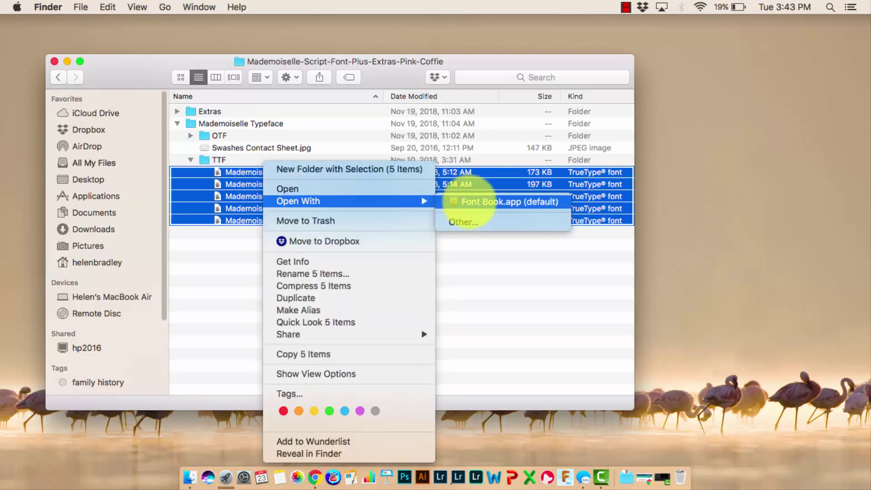
left_click(494, 201)
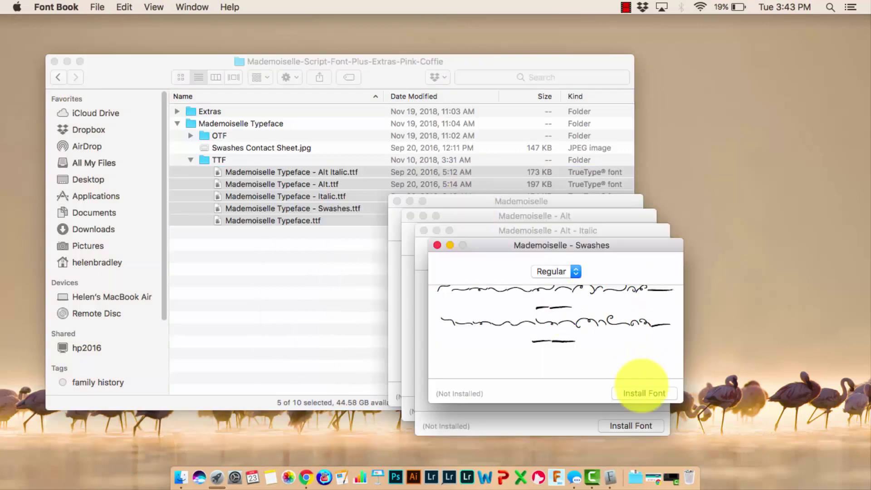
left_click(644, 390)
left_click_drag(427, 59, 181, 57)
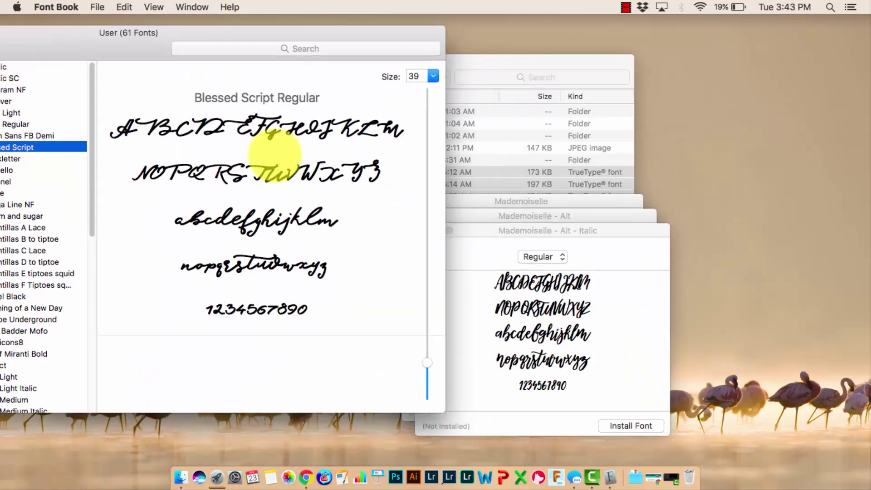
left_click(633, 420)
left_click(613, 399)
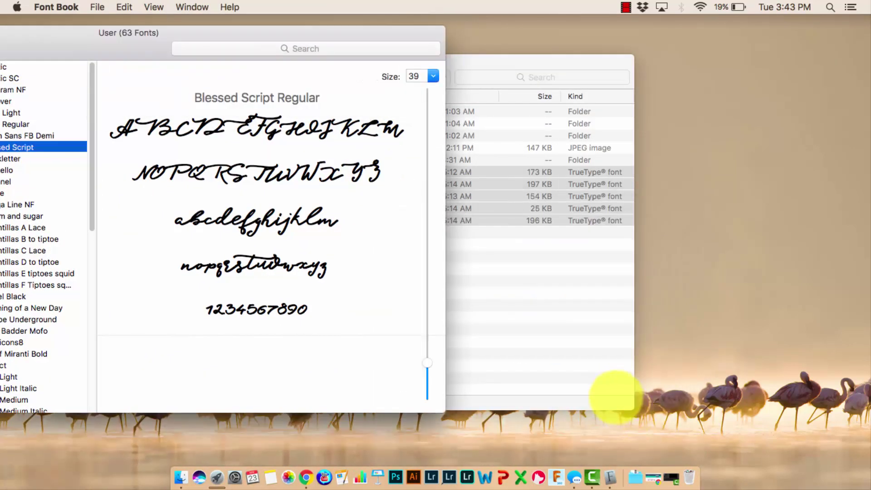
left_click_drag(126, 47, 522, 75)
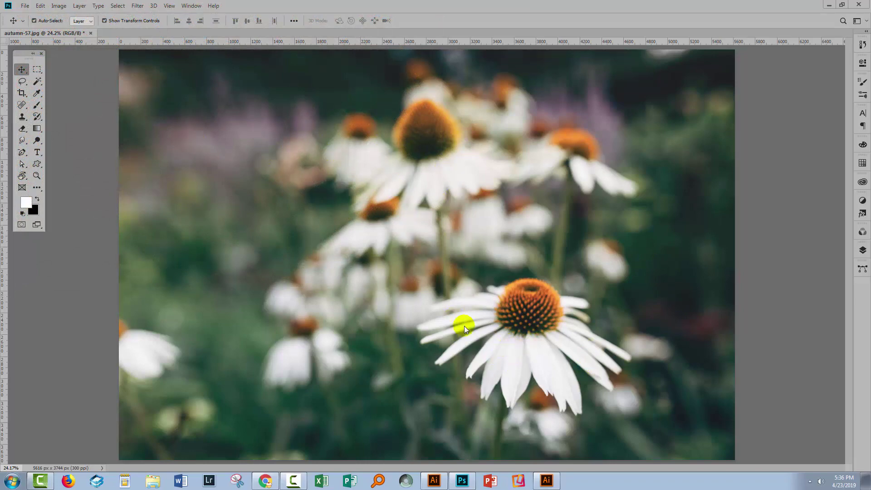
Step: Set up the Type tool with white text colour and left alignment
left_click(37, 152)
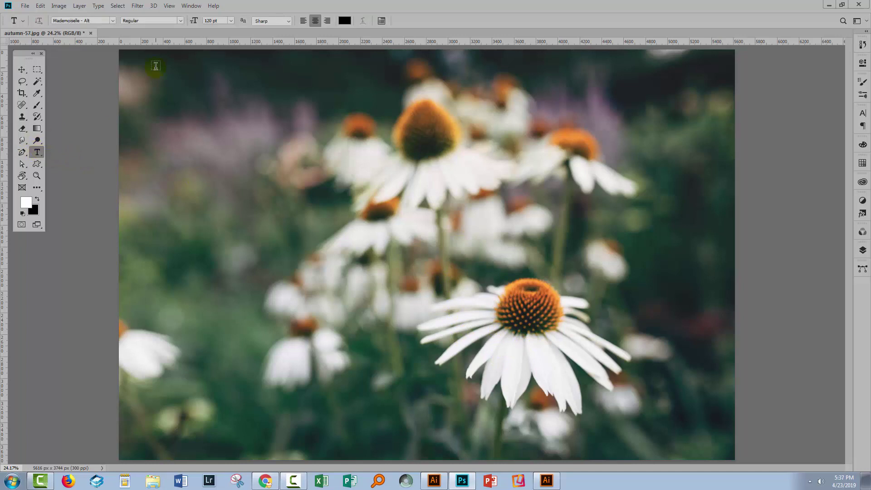
left_click(344, 21)
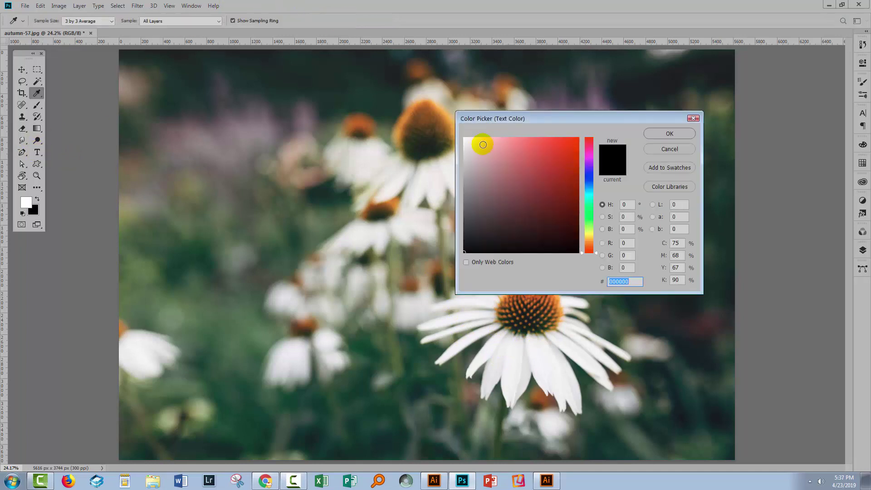
left_click(464, 138)
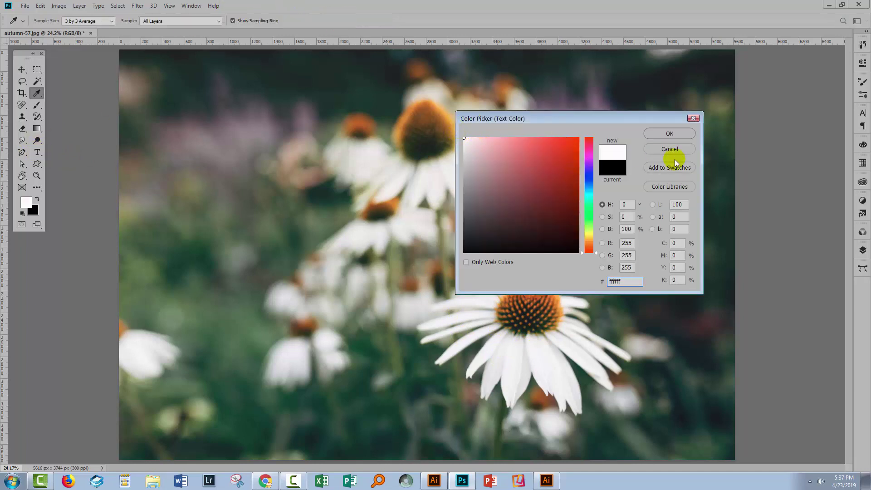
left_click(667, 134)
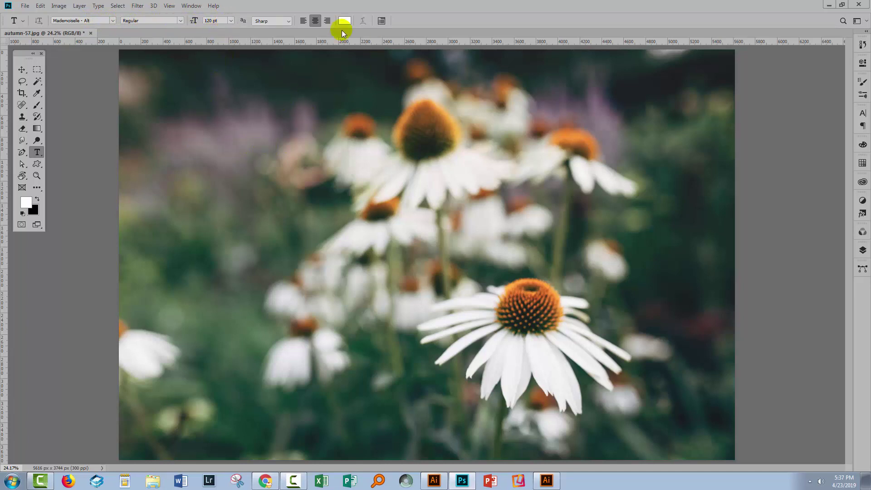
left_click(303, 22)
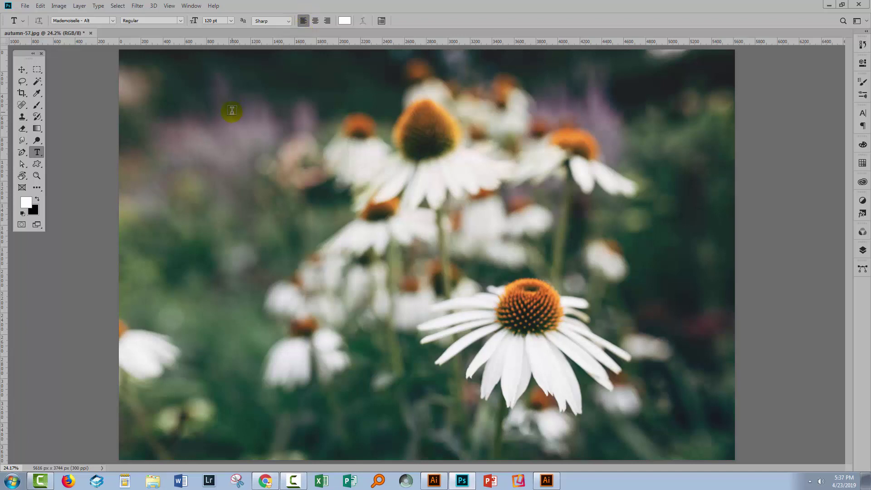
Step: Type '-coneflower-' near the photo's top-left, replacing the placeholder text
left_click(183, 127)
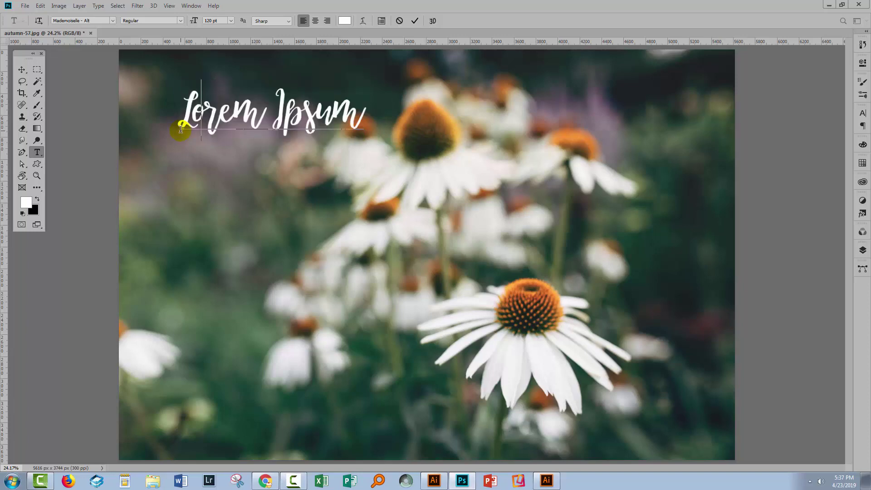
key("BackSpace")
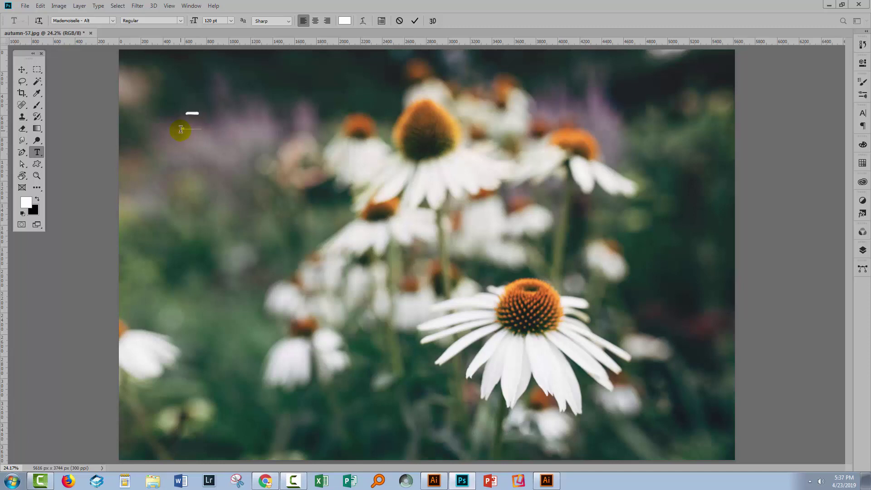
type("-coneflower")
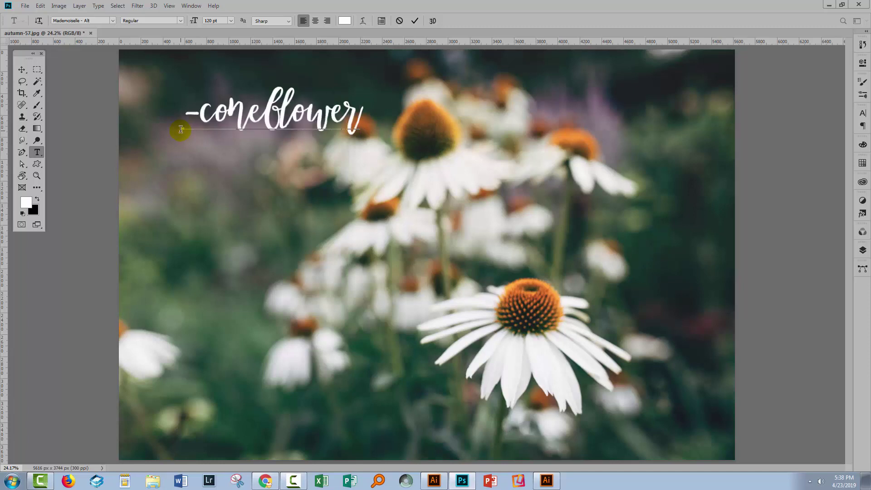
type("-")
left_click(215, 112)
Step: Open Window > Glyphs and scroll through Mademoiselle - Alt's alternates and swash characters
left_click(177, 5)
mouse_move(190, 6)
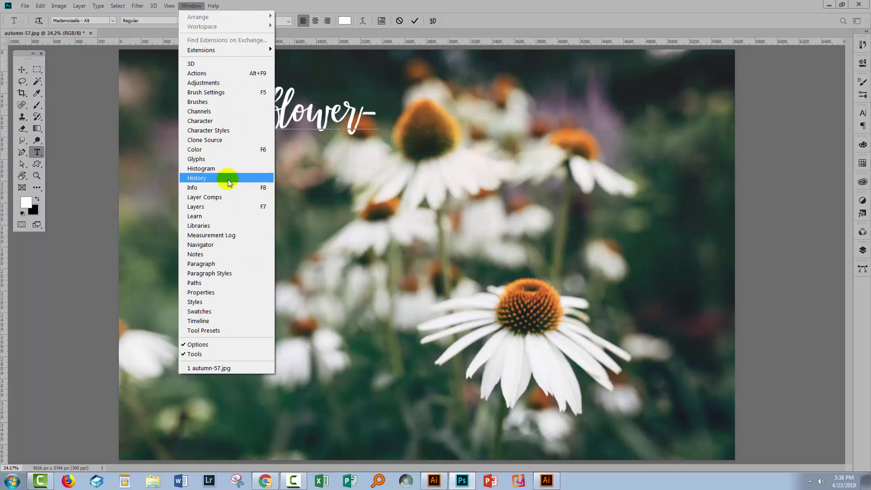
left_click(233, 159)
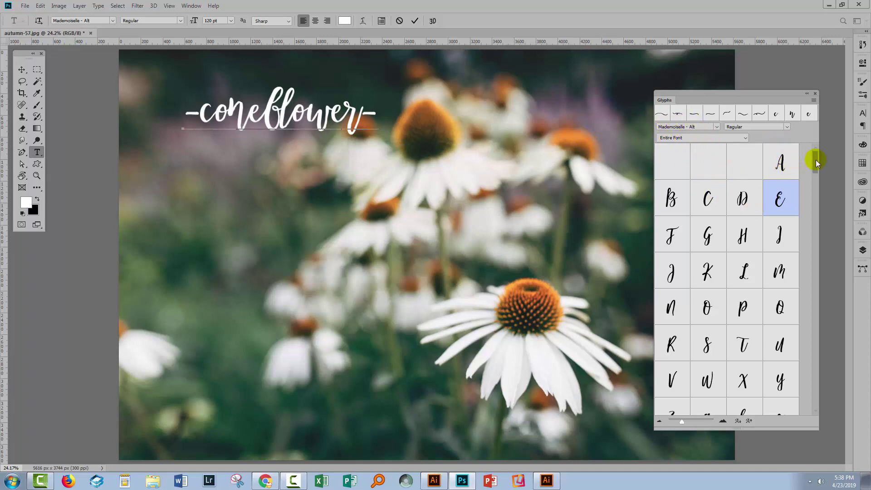
left_click_drag(816, 160, 816, 213)
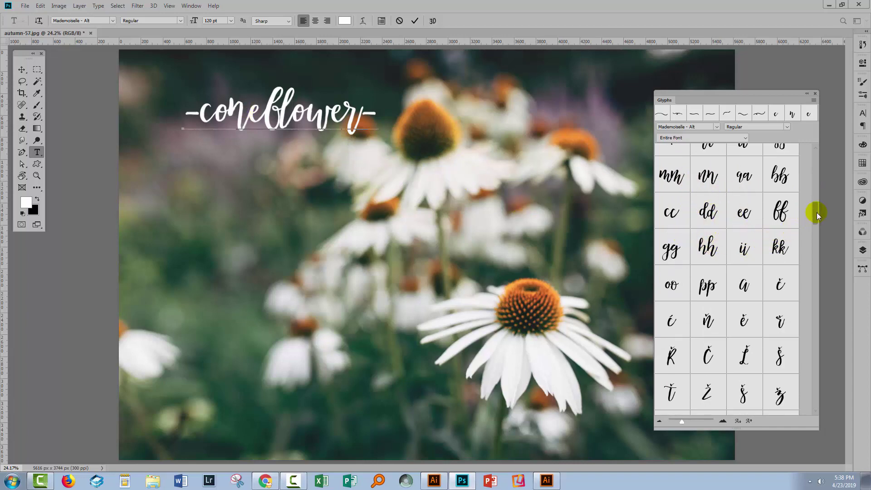
scroll(816, 212, "down", 4)
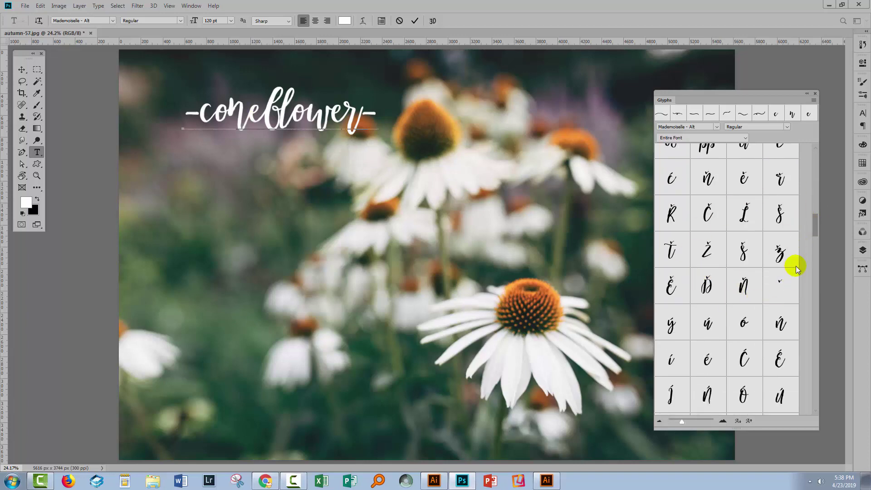
left_click_drag(815, 228, 815, 384)
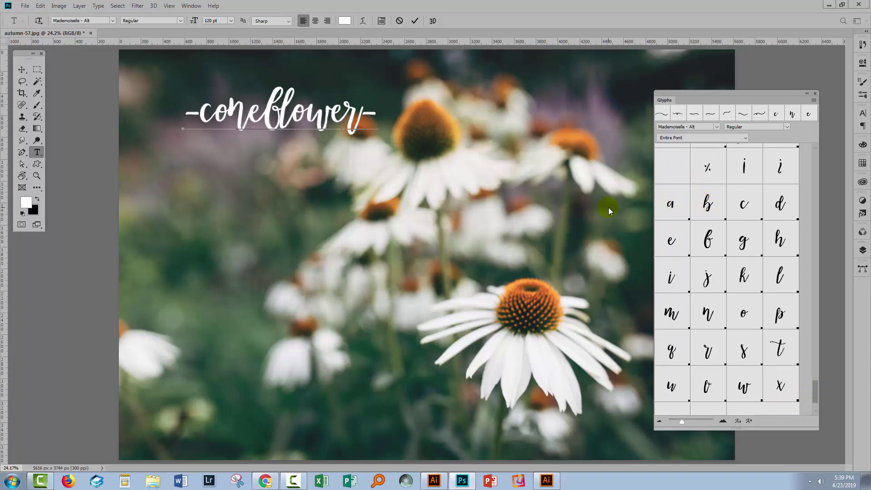
left_click(213, 112)
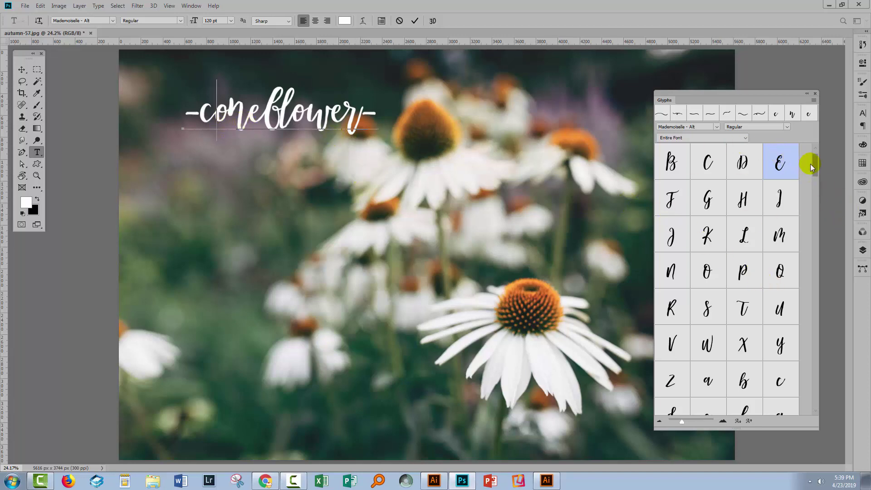
left_click_drag(815, 162, 814, 388)
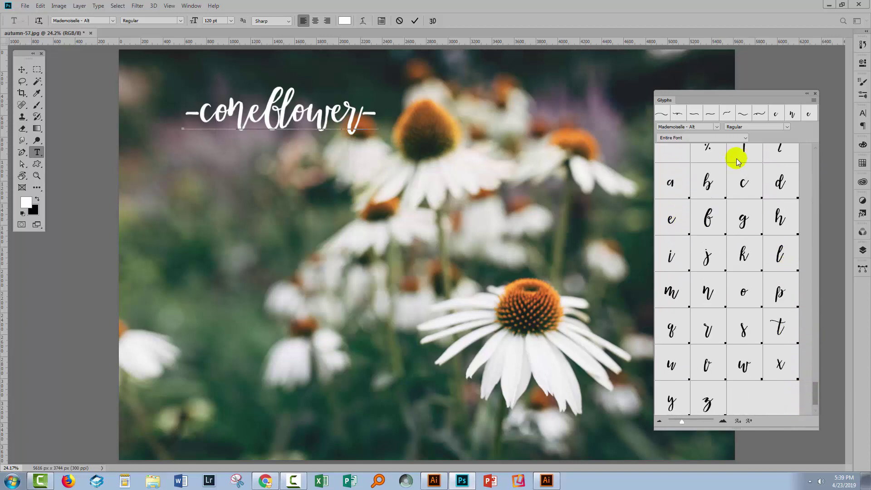
double_click(743, 183)
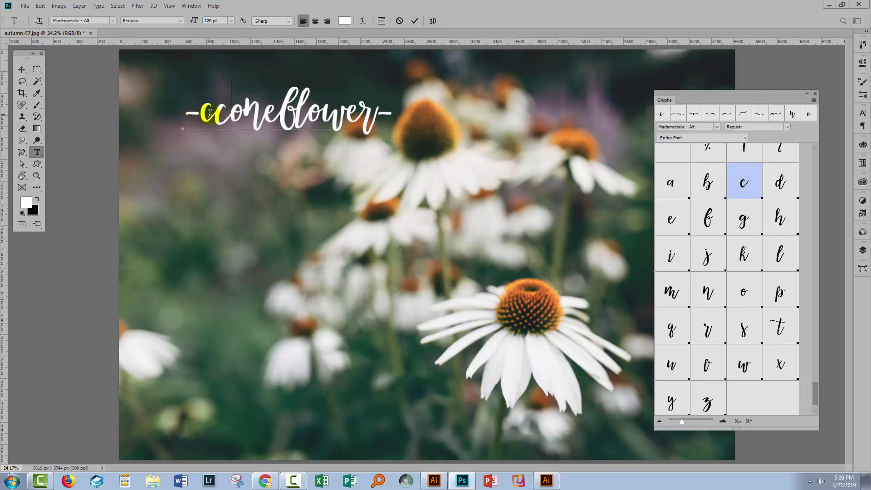
key("Left")
key("Delete")
key("Right")
key("Right")
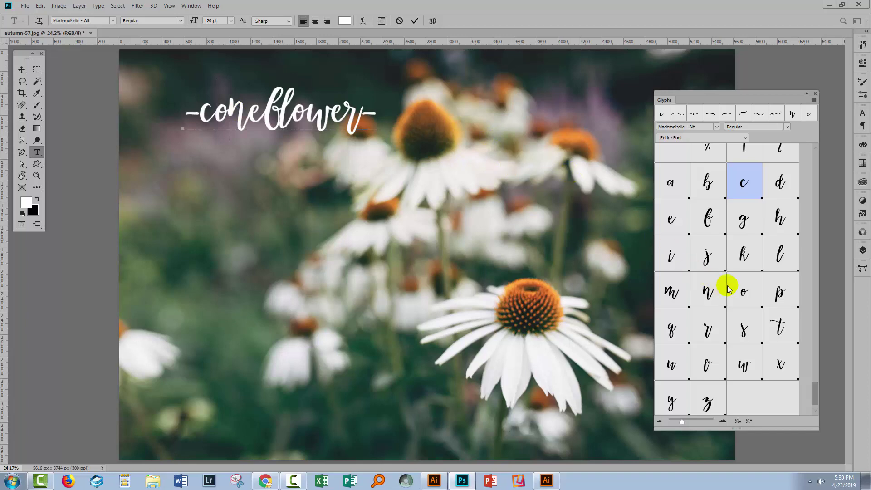
double_click(746, 292)
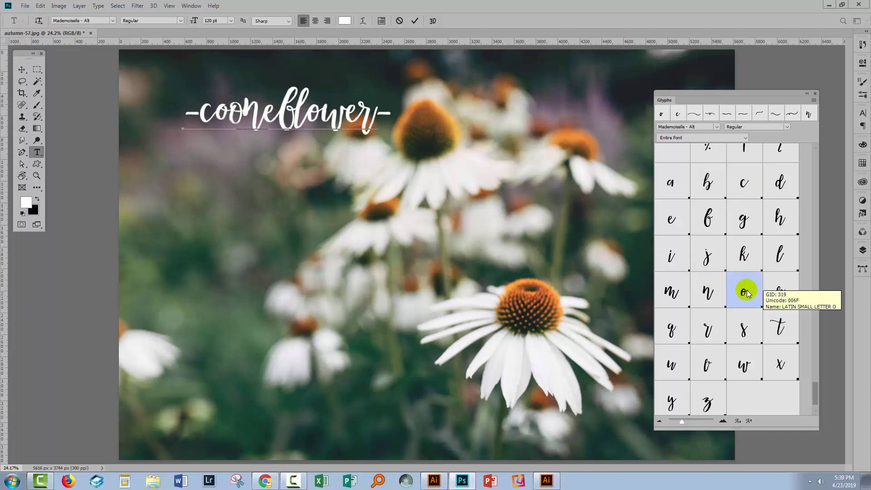
key("ctrl+z")
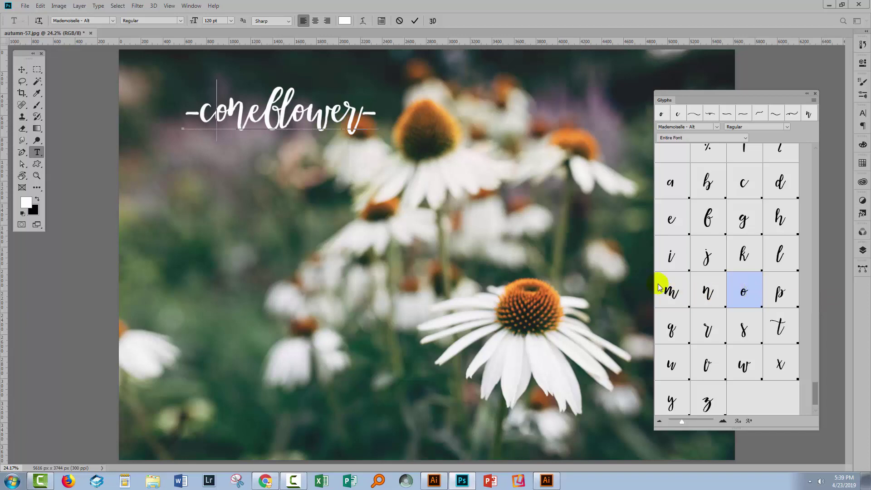
left_click(249, 115)
double_click(706, 290)
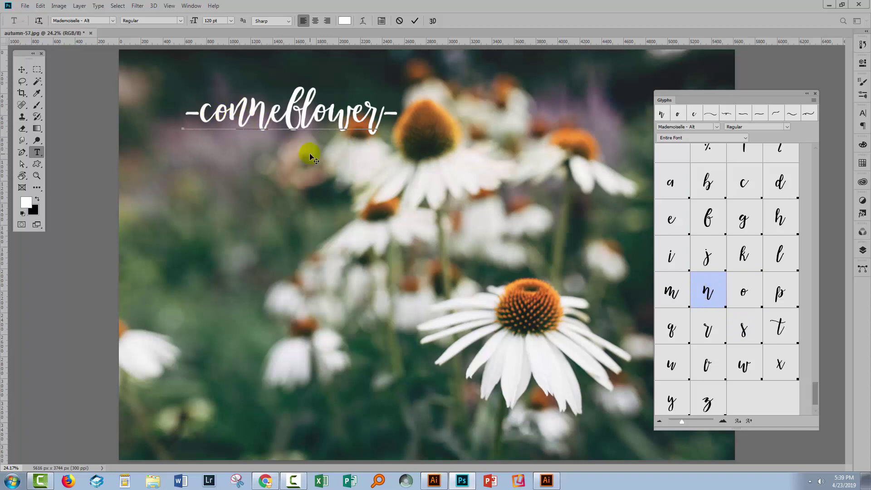
key("Left")
key("BackSpace")
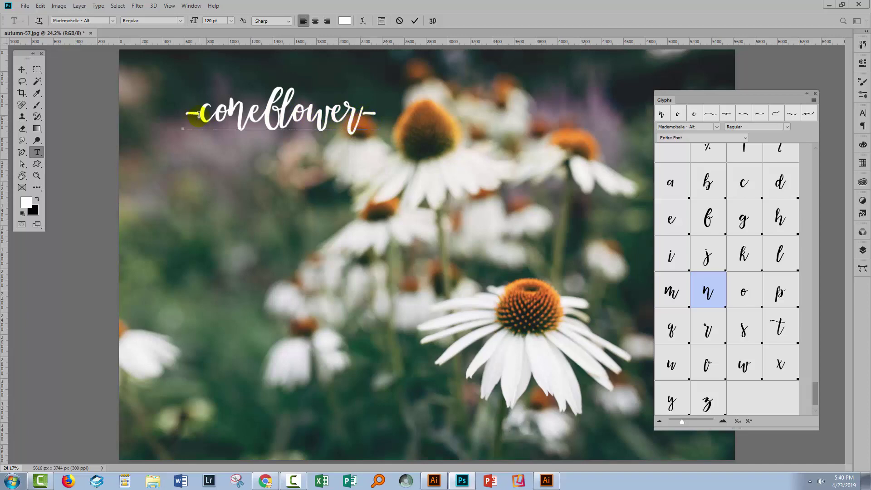
Step: Select the trailing dash after coneflower and change its font to Mademoiselle - Swashes
left_click(362, 112)
left_click_drag(370, 112, 378, 114)
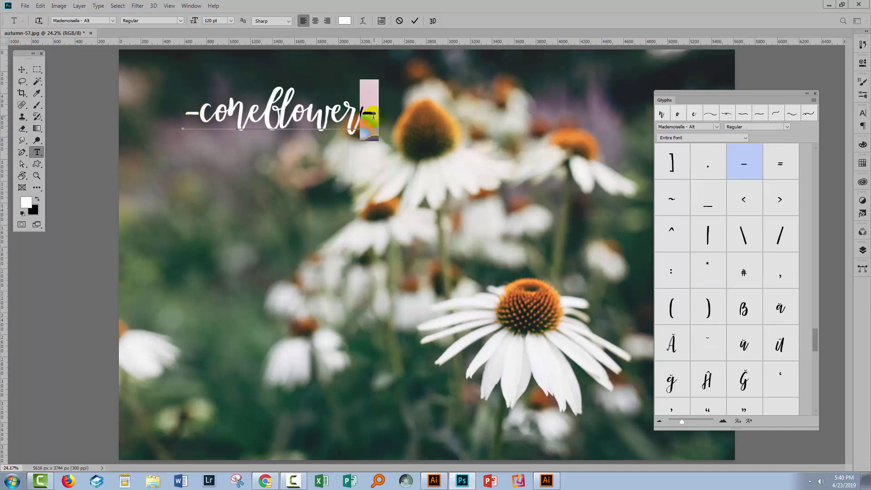
left_click(103, 19)
key("BackSpace")
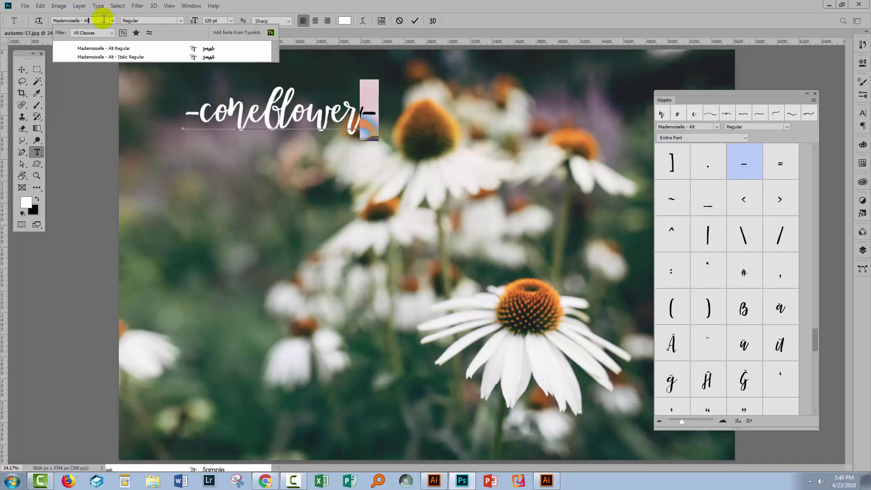
key("BackSpace")
key("BackSpace")
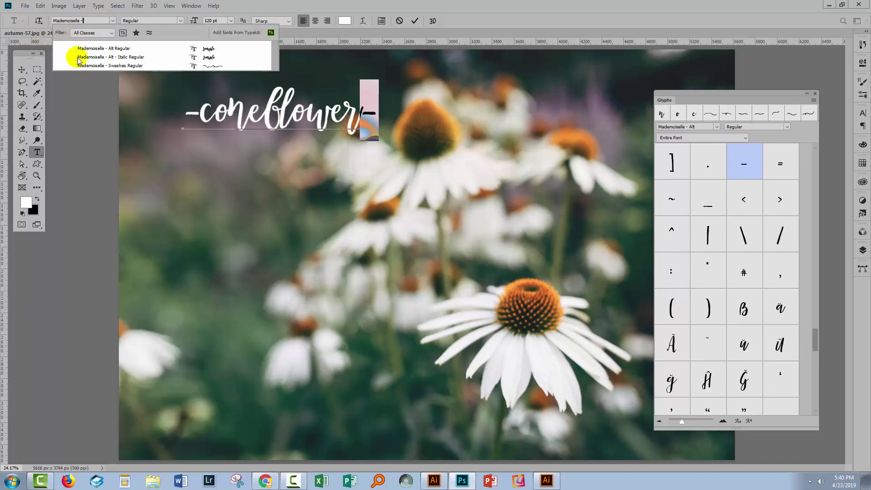
left_click(127, 65)
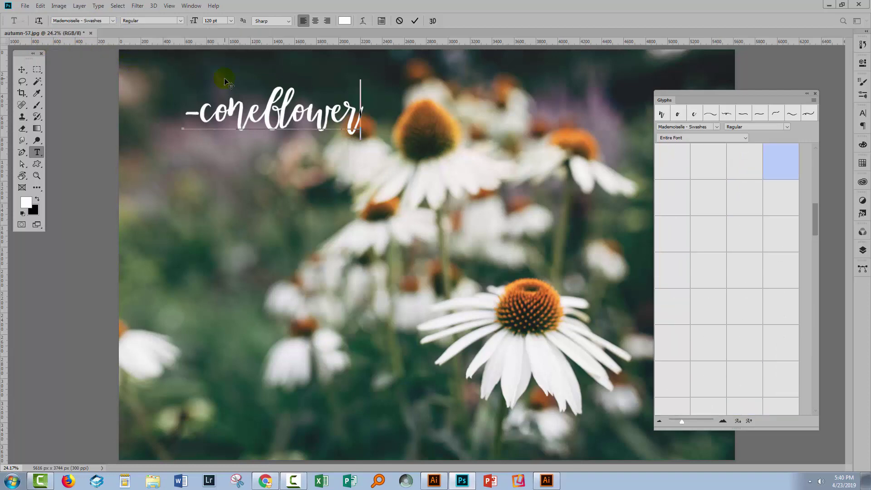
Step: Try several swash glyphs at the word's end, settling on a gently curving swash
left_click_drag(814, 221, 815, 154)
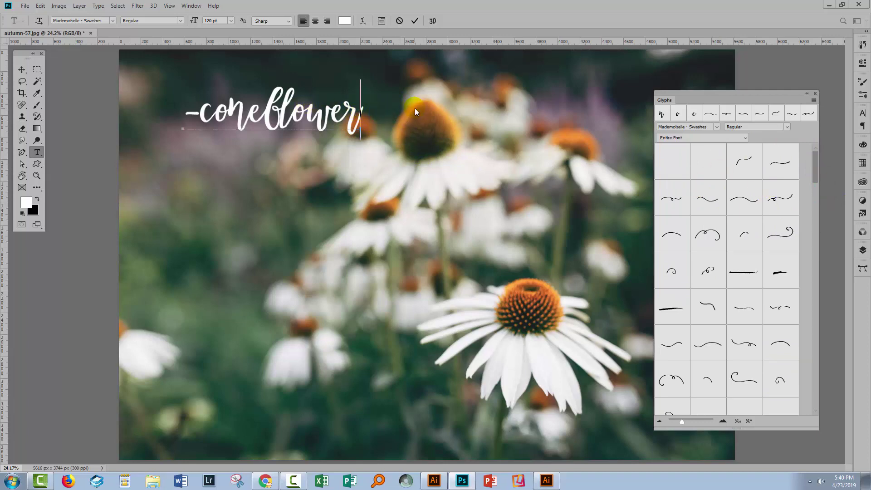
double_click(706, 201)
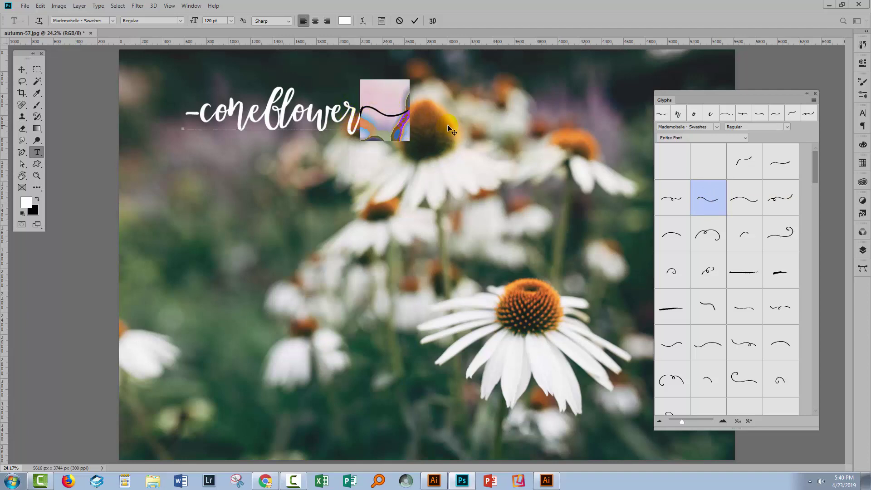
double_click(708, 233)
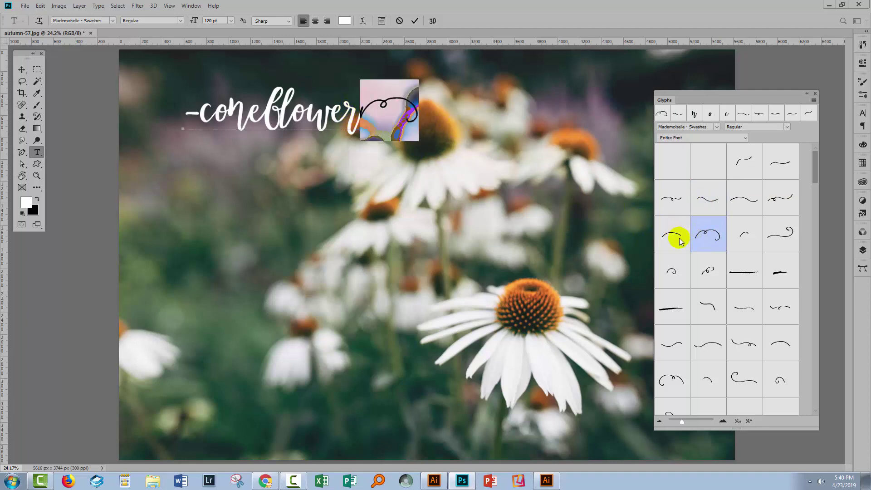
double_click(777, 236)
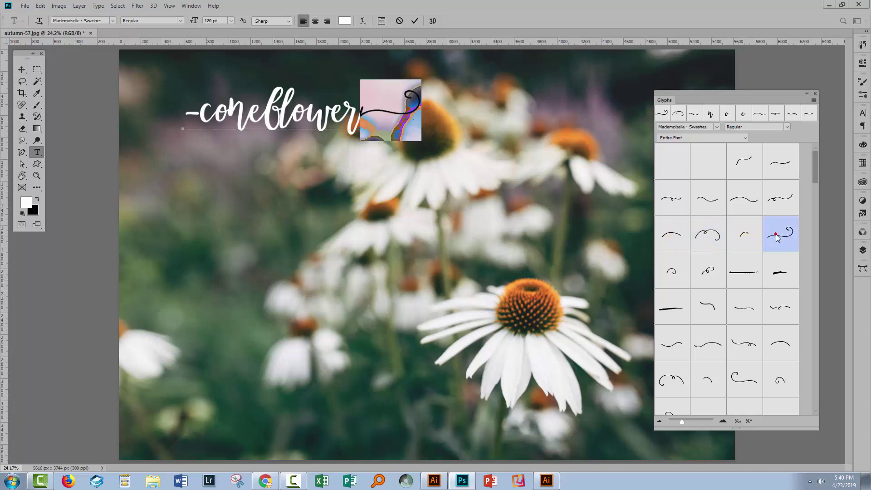
double_click(723, 200)
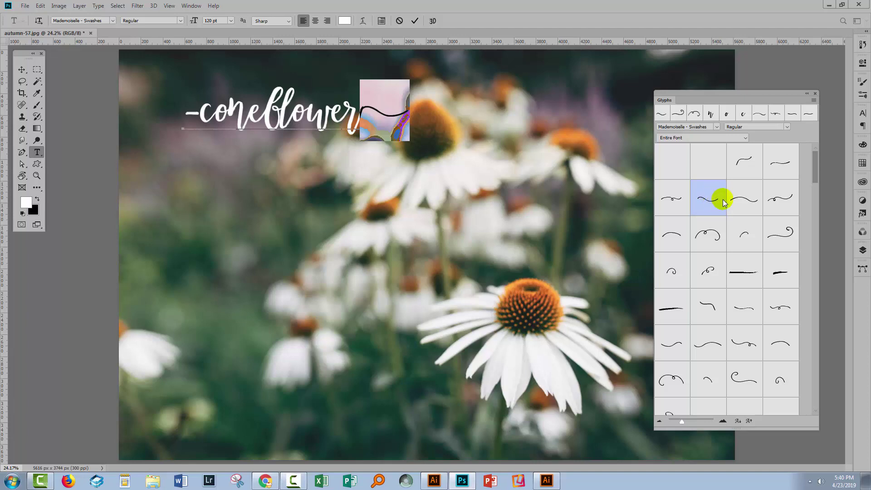
left_click(744, 163)
double_click(743, 163)
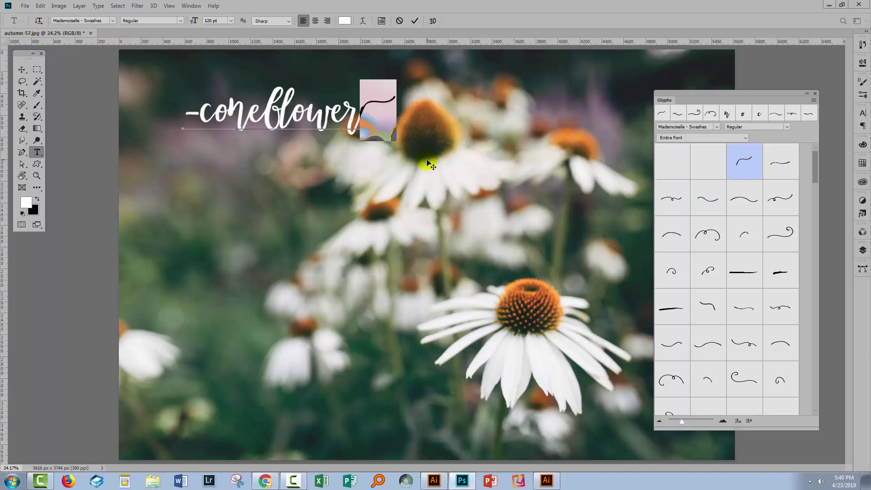
Step: Set the leading dash to Mademoiselle - Swashes, swap in a long wavy swash, and commit
left_click_drag(198, 113, 183, 113)
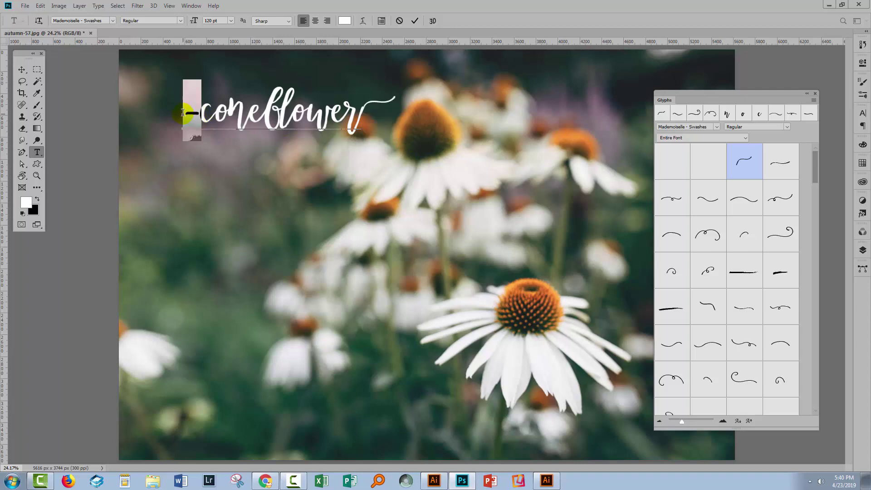
left_click(96, 21)
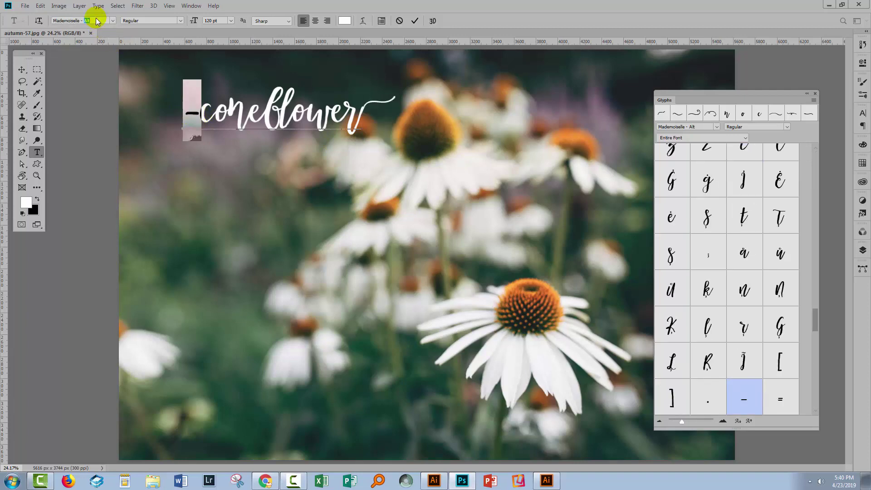
type("s")
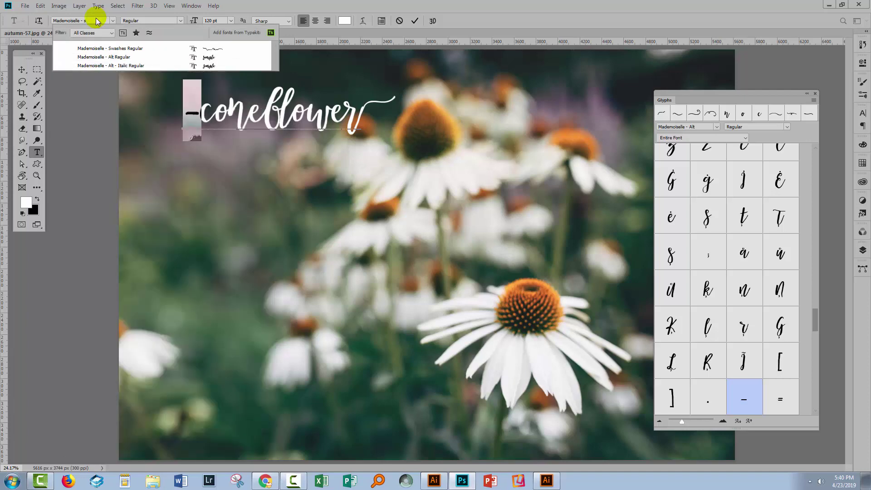
left_click(109, 48)
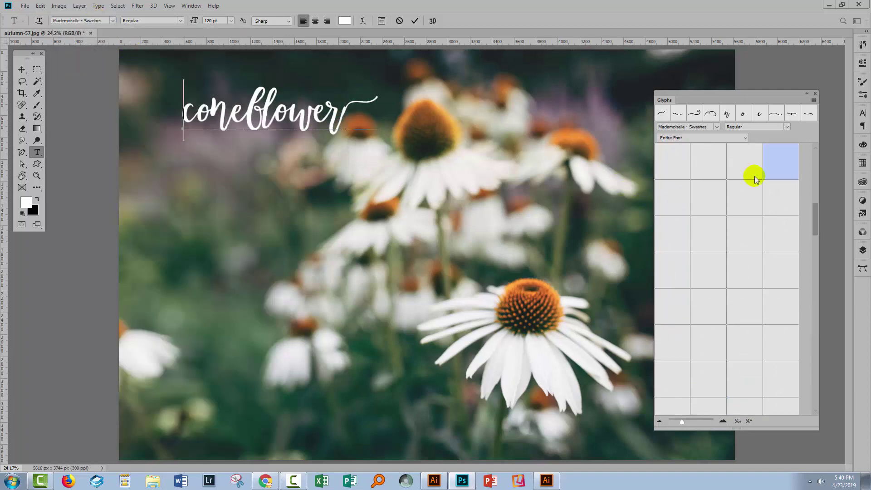
left_click_drag(820, 215, 812, 155)
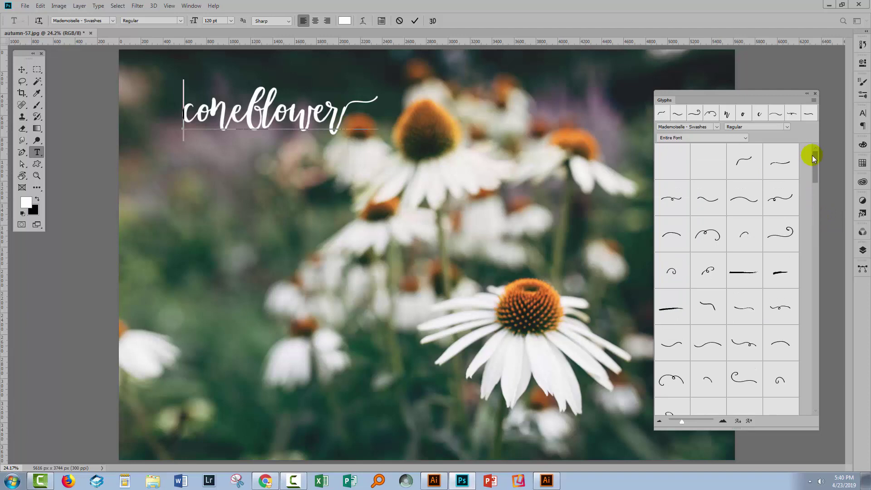
left_click(745, 199)
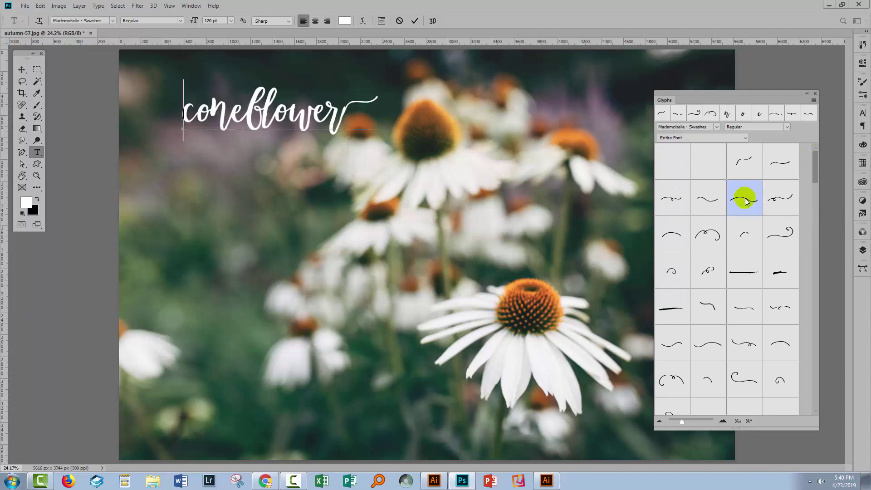
double_click(745, 199)
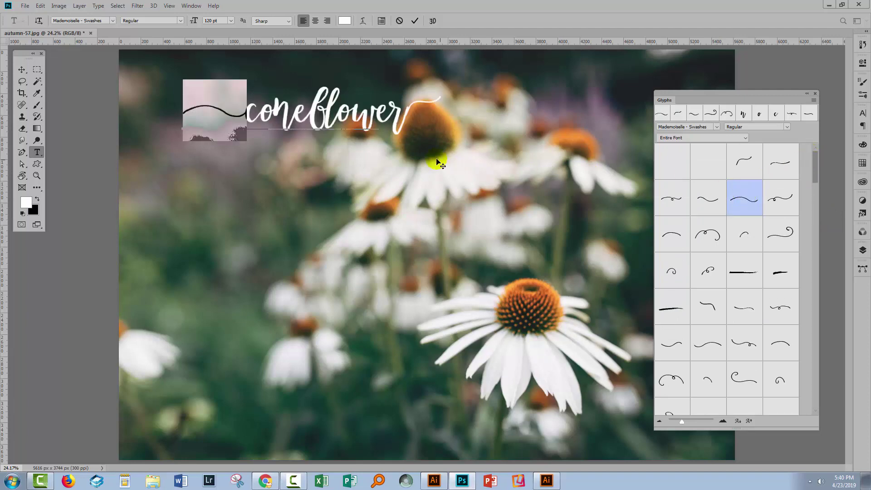
left_click(414, 21)
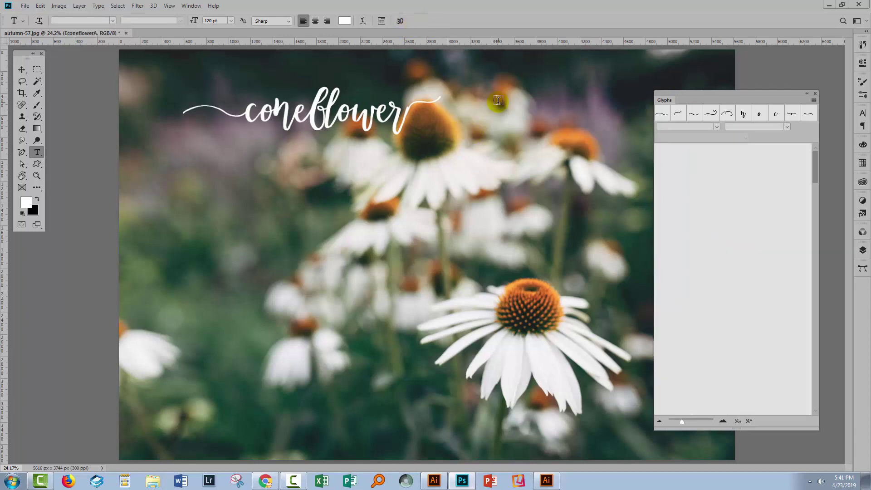
Step: Set kerning after the r of coneflower to -10 in the Character panel, then close the panels
left_click(410, 102)
left_click(421, 109)
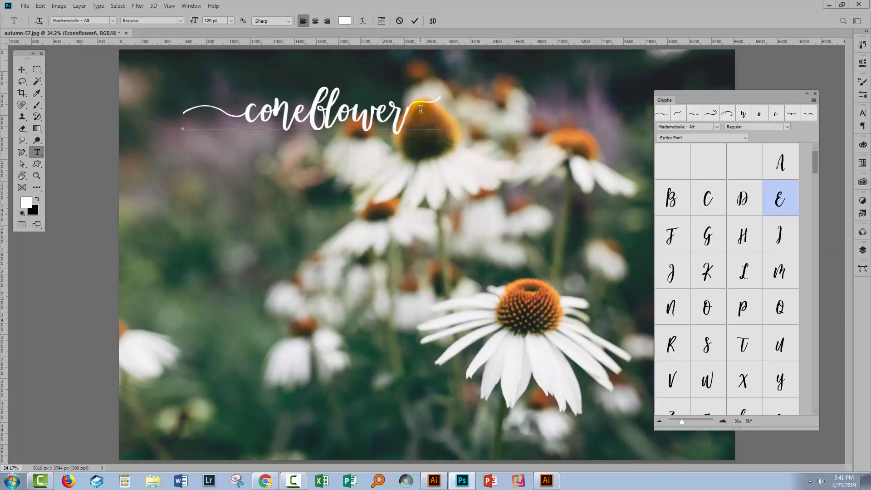
left_click(397, 108)
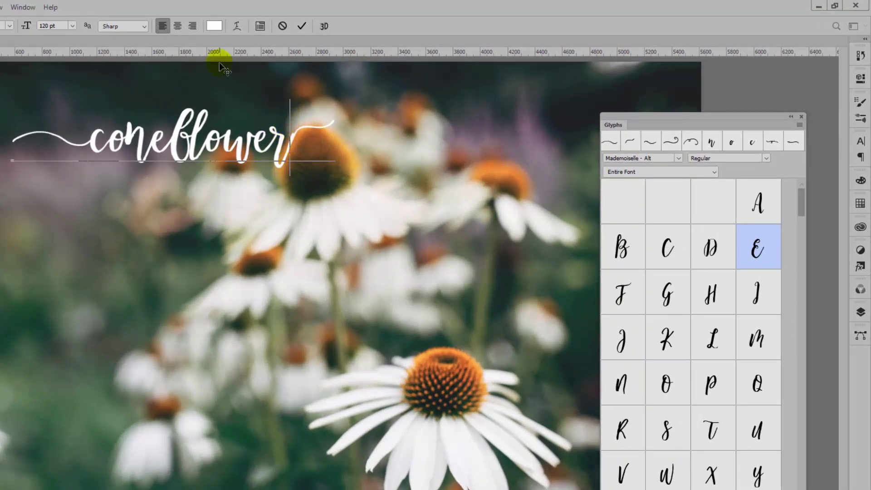
left_click(260, 26)
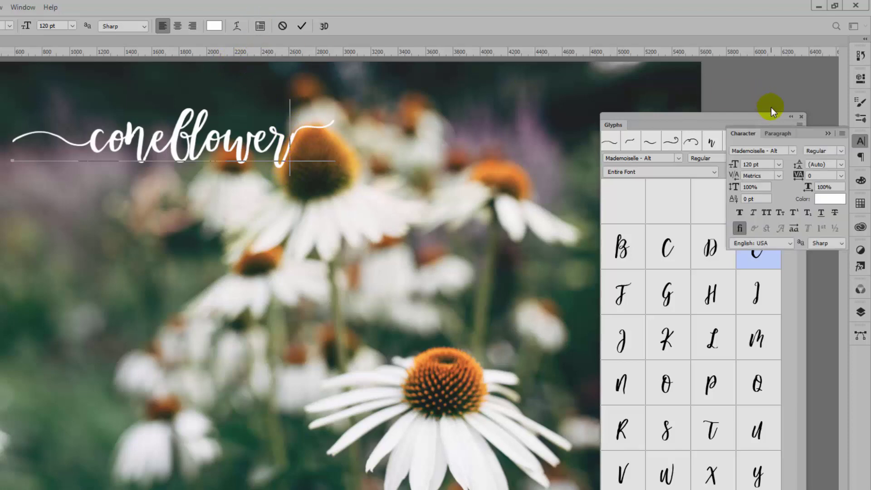
left_click_drag(743, 134, 150, 271)
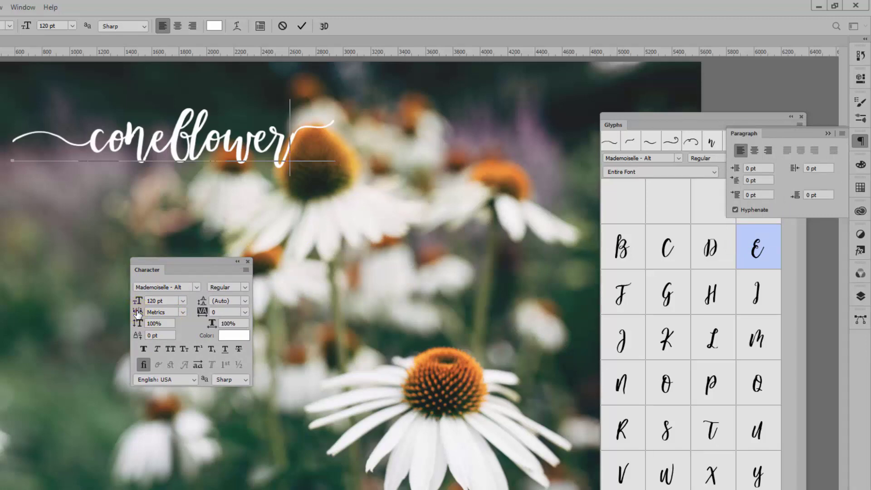
left_click(136, 312)
left_click(183, 313)
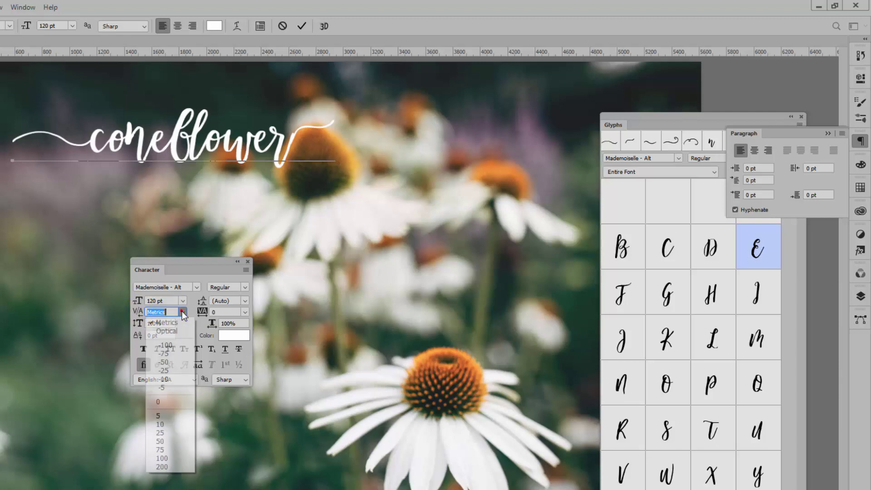
left_click(174, 380)
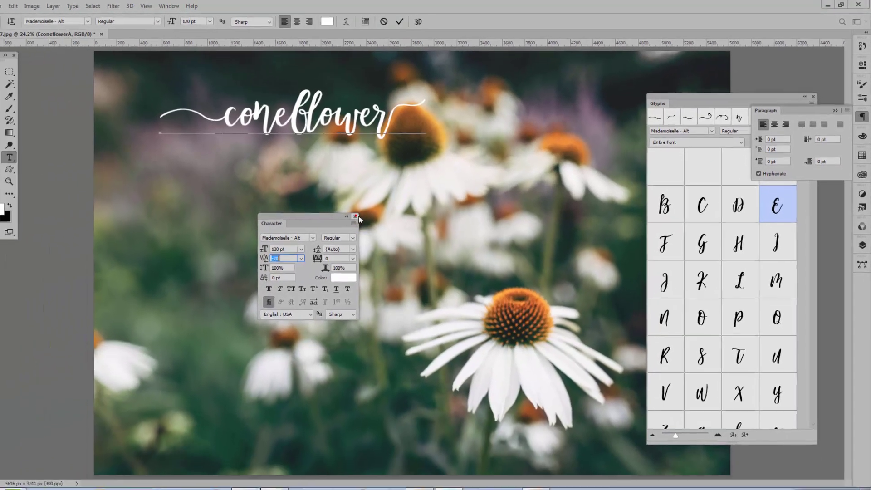
left_click(248, 262)
left_click(828, 133)
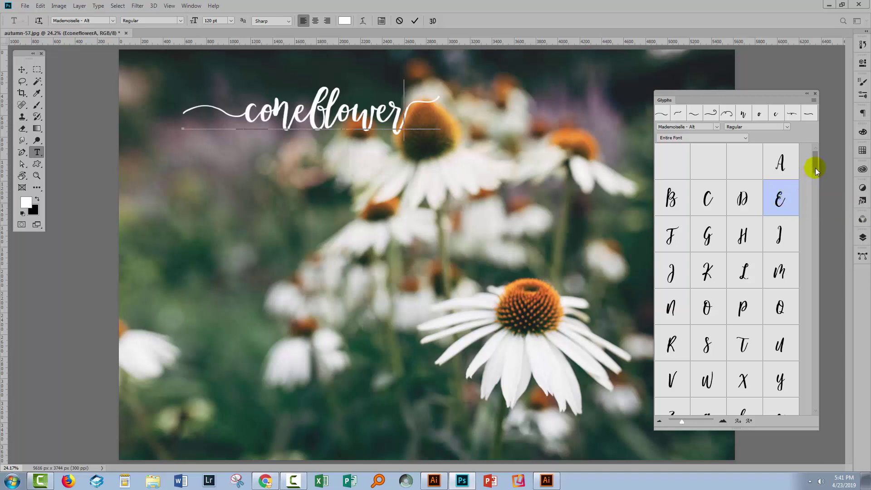
Step: Browse Swashes glyph alternatives for coneflower's ending flourish, leaving it unchanged
left_click(426, 103)
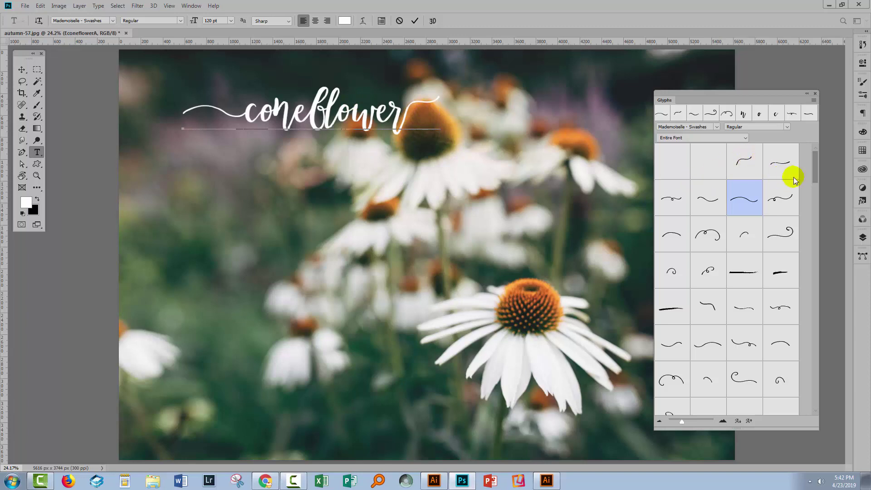
mouse_move(813, 160)
left_mouse_down()
mouse_move(812, 181)
mouse_move(814, 148)
left_mouse_up()
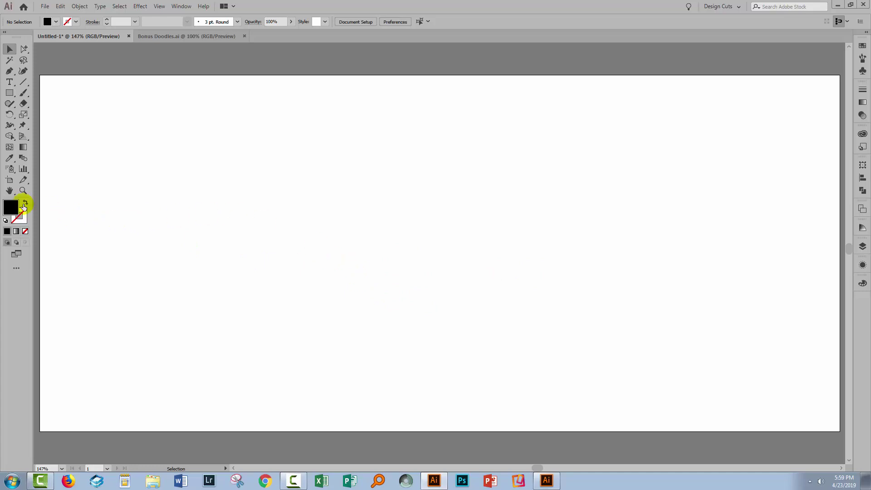
Step: Type 'sweet bites' on the artboard in Mademoiselle-Alt at 200 pt, then select the text
left_click(9, 81)
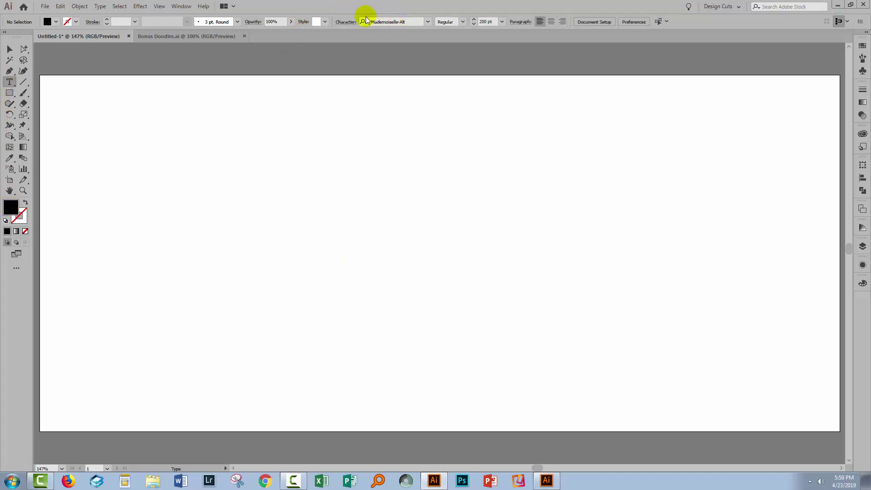
left_click(428, 21)
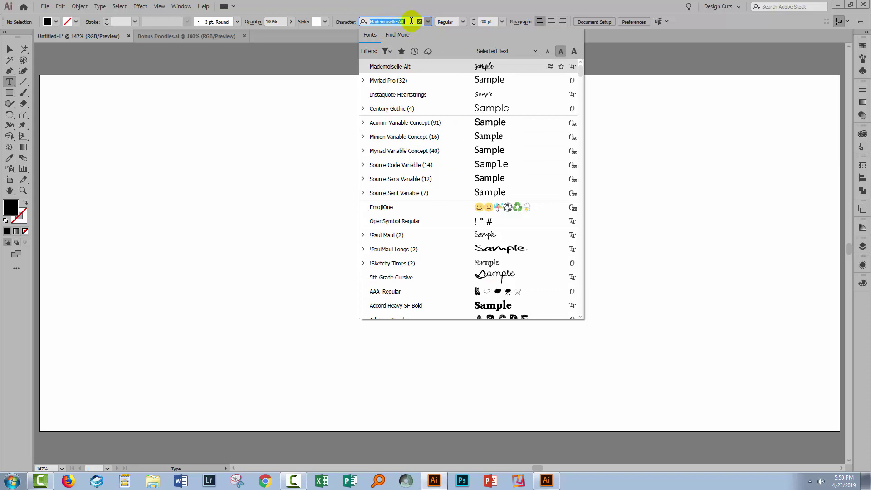
left_click(499, 18)
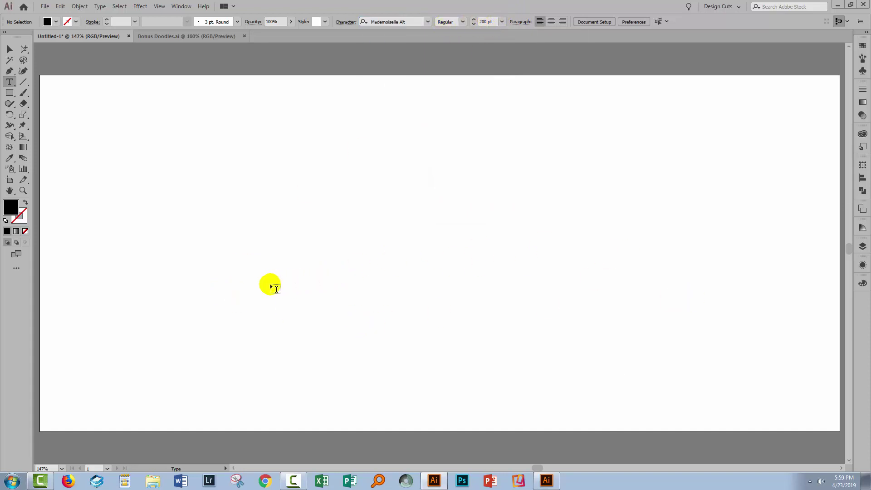
left_click(197, 240)
type("sw")
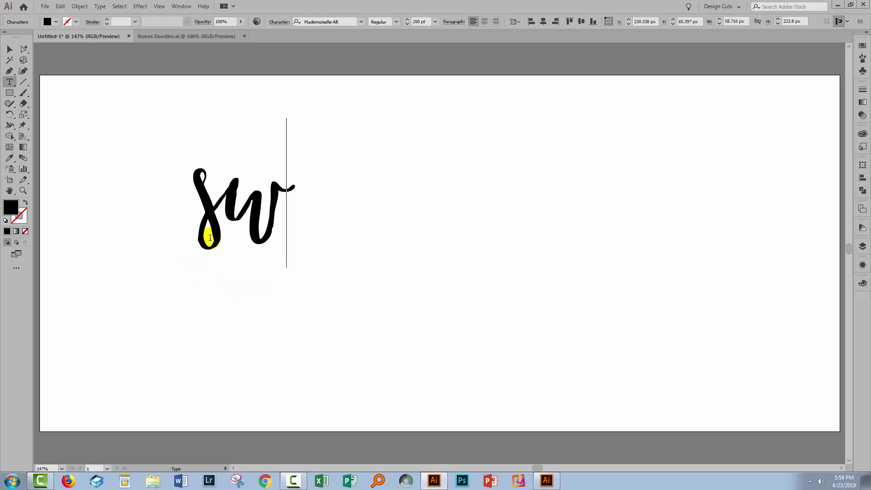
type("eet bites")
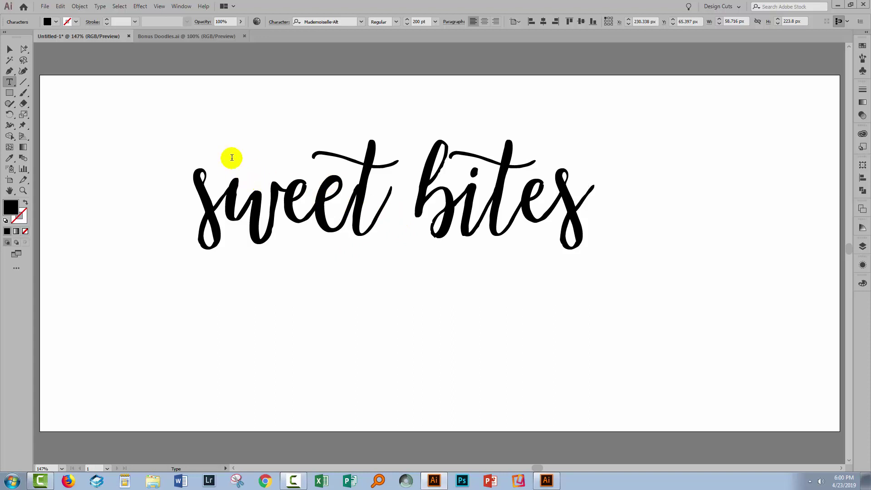
left_click(9, 49)
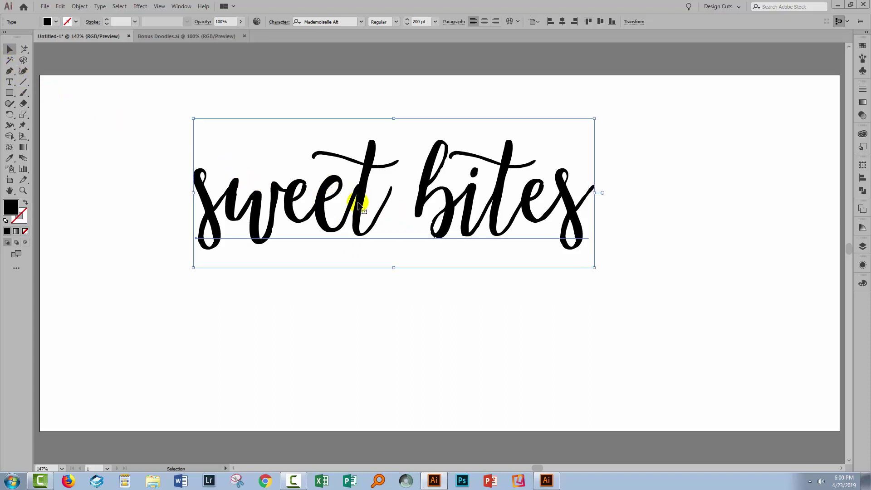
Step: Move 'sweet bites' lower and show all Mademoiselle-Alt alternates in an enlarged Glyphs panel
left_click_drag(358, 205, 369, 249)
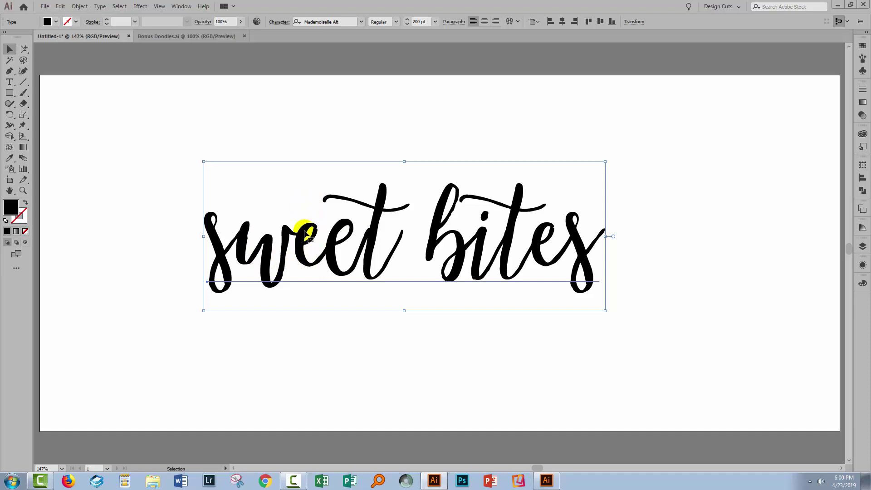
left_click(176, 7)
mouse_move(229, 428)
left_click(93, 389)
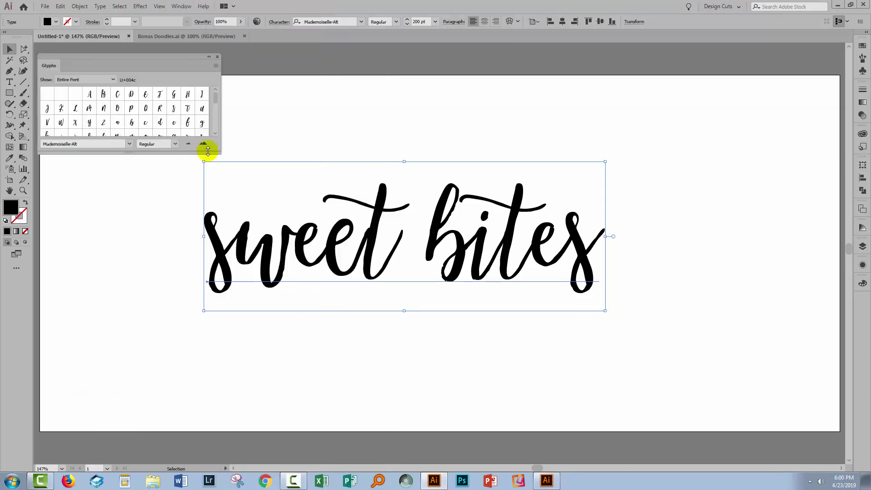
left_click_drag(217, 150, 177, 383)
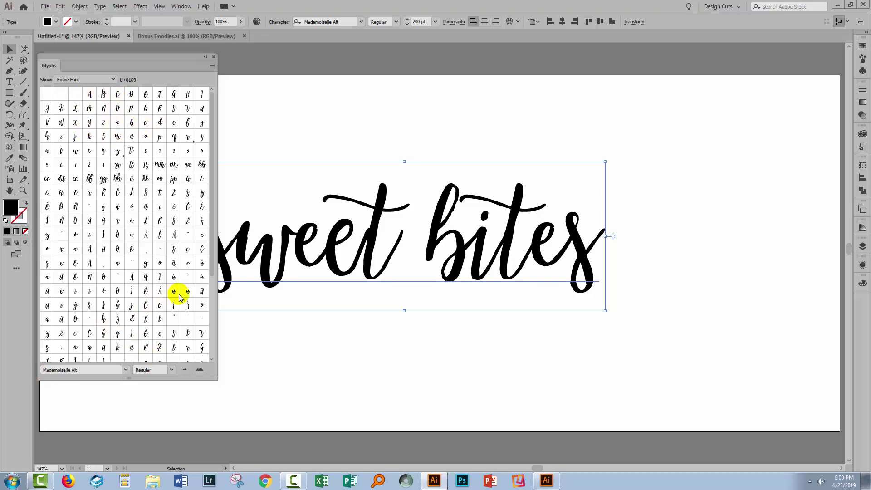
scroll(204, 335, "down", 5)
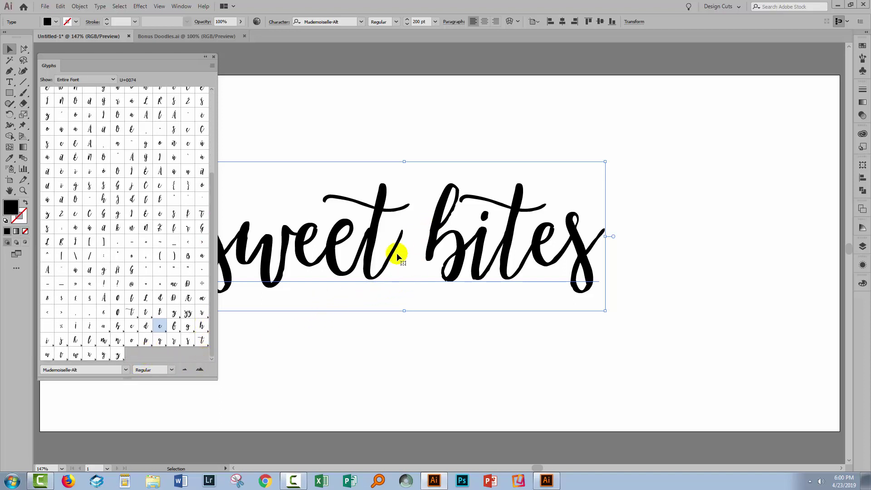
left_click(9, 81)
left_click(486, 250)
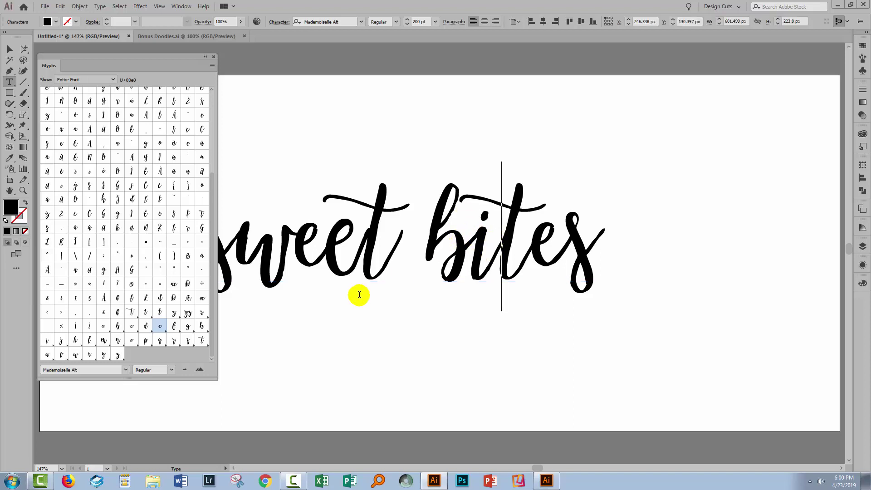
double_click(48, 341)
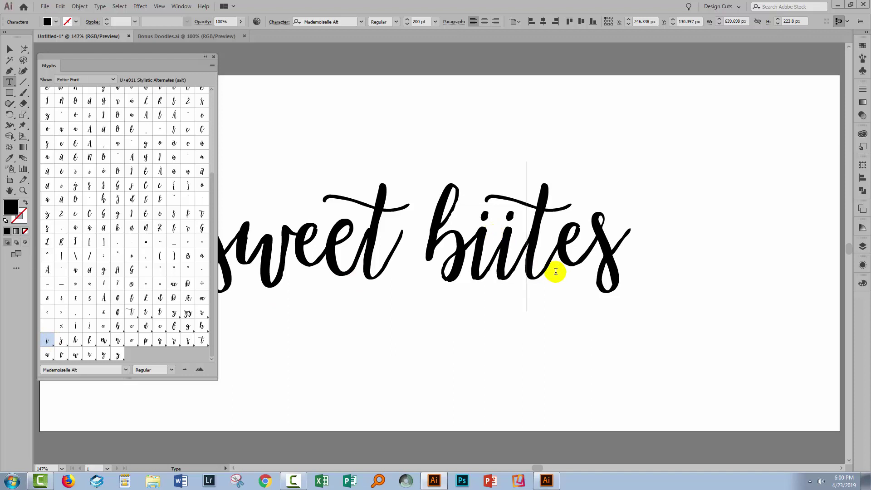
key("BackSpace")
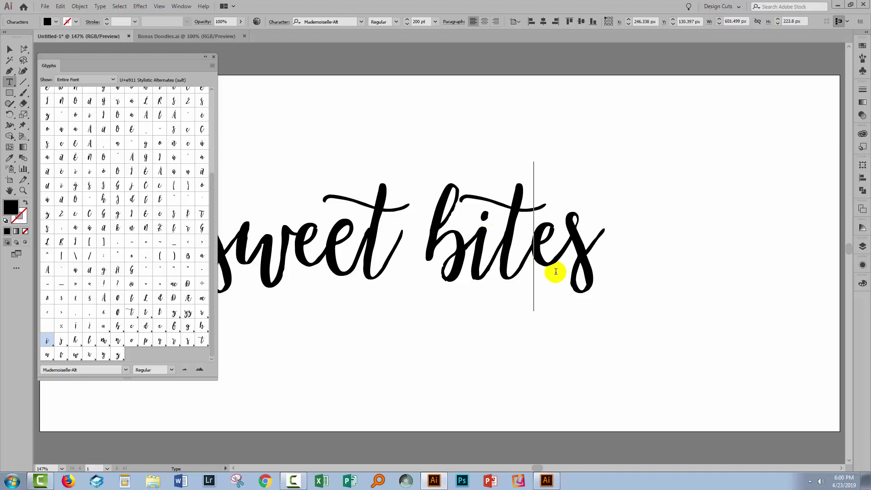
double_click(201, 341)
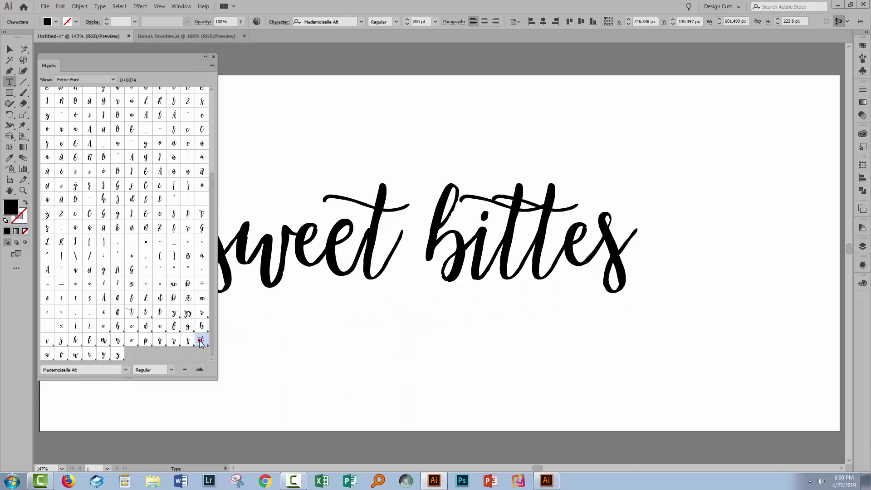
key("BackSpace")
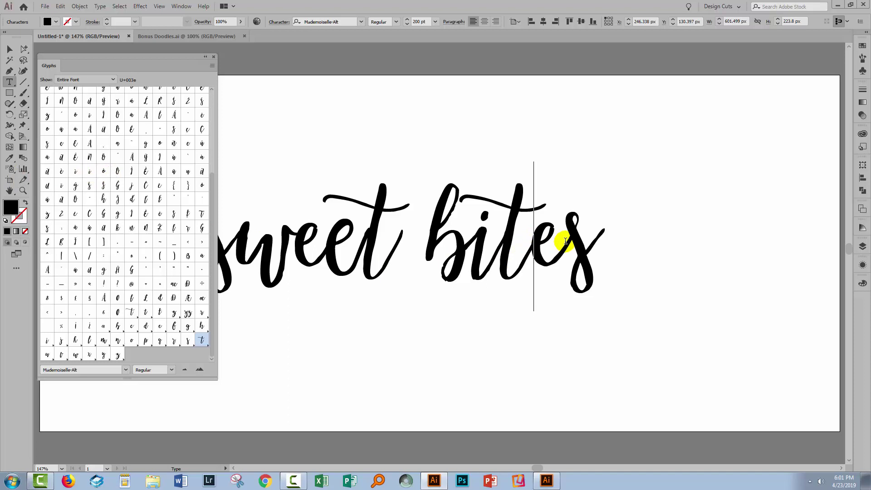
Step: Add a dash after 'bites' and set it to Mademoiselle-Swashes
key("Right")
type("-")
key("shift+Left")
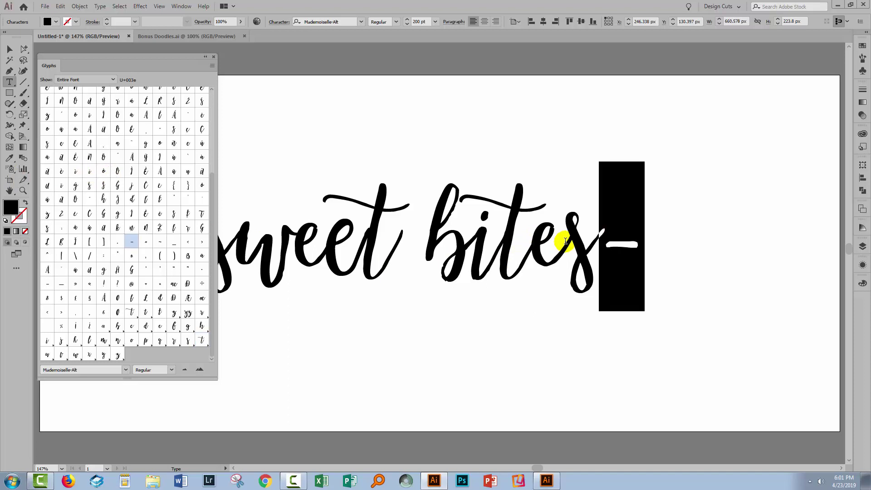
left_click(347, 21)
left_click(346, 22)
key("BackSpace")
key("BackSpace")
key("BackSpace")
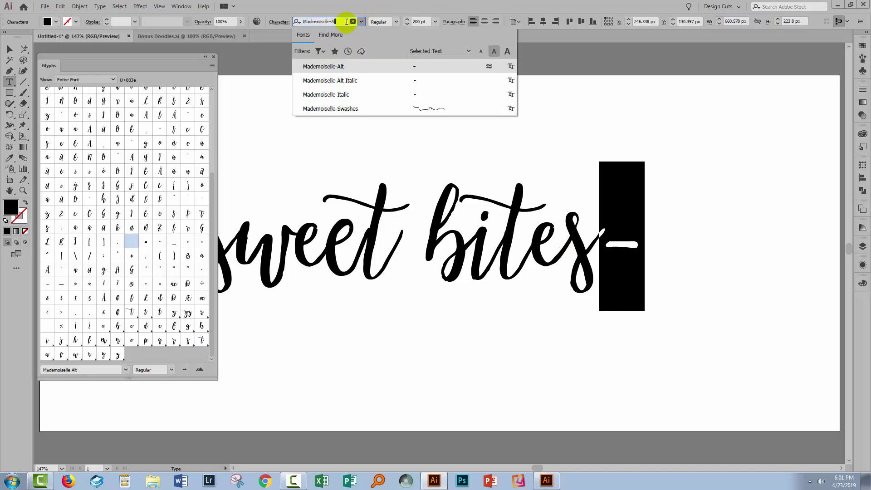
left_click(331, 109)
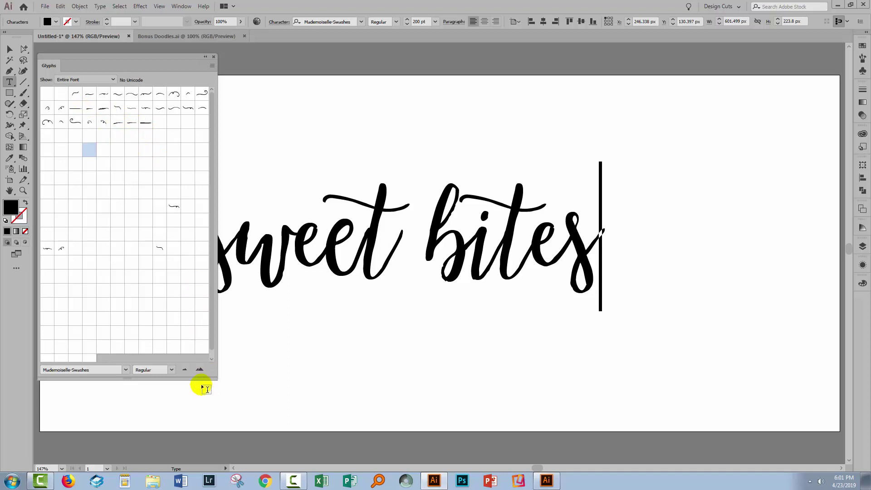
Step: Replace the dash with a long swash glyph from the Glyphs panel
left_click(199, 370)
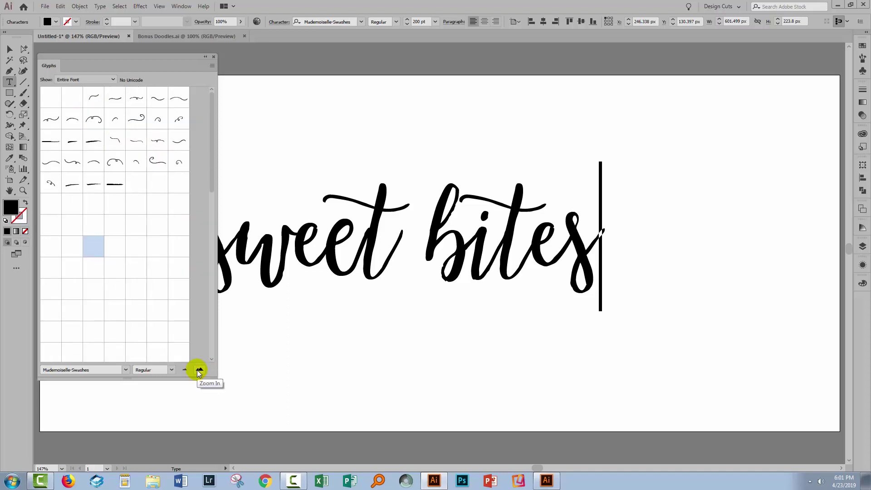
double_click(70, 183)
key("shift+Left")
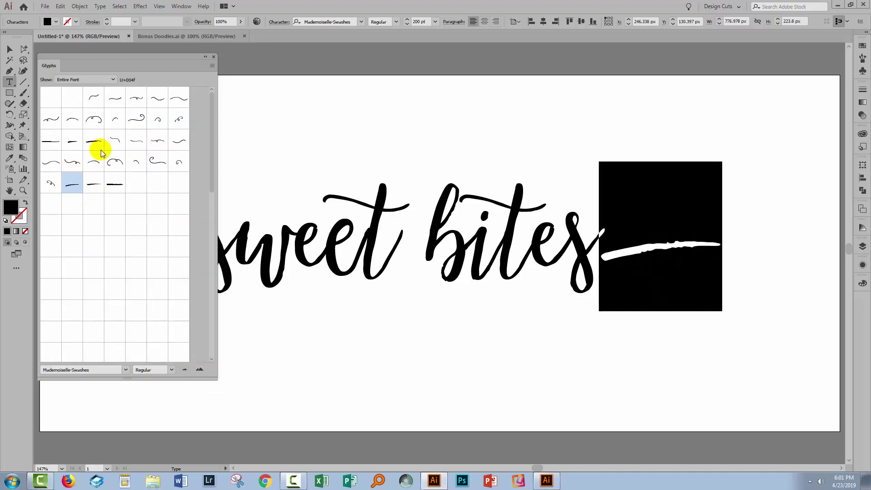
double_click(93, 183)
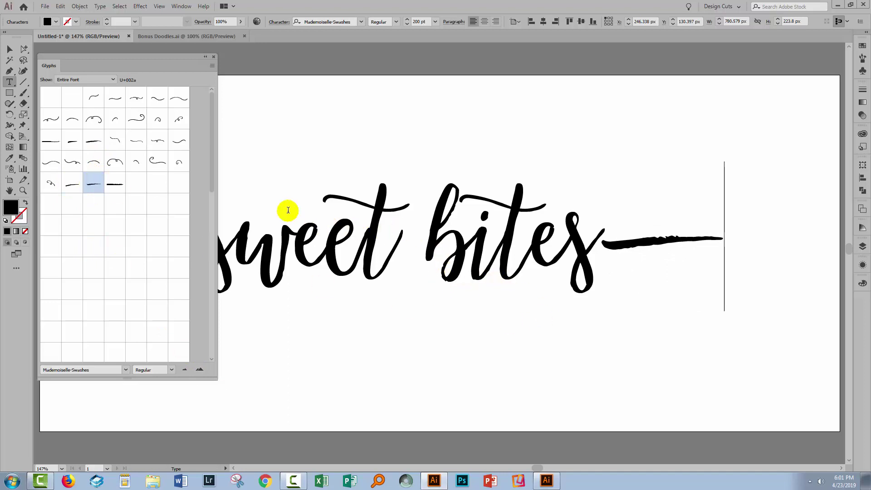
left_click_drag(106, 53, 664, 93)
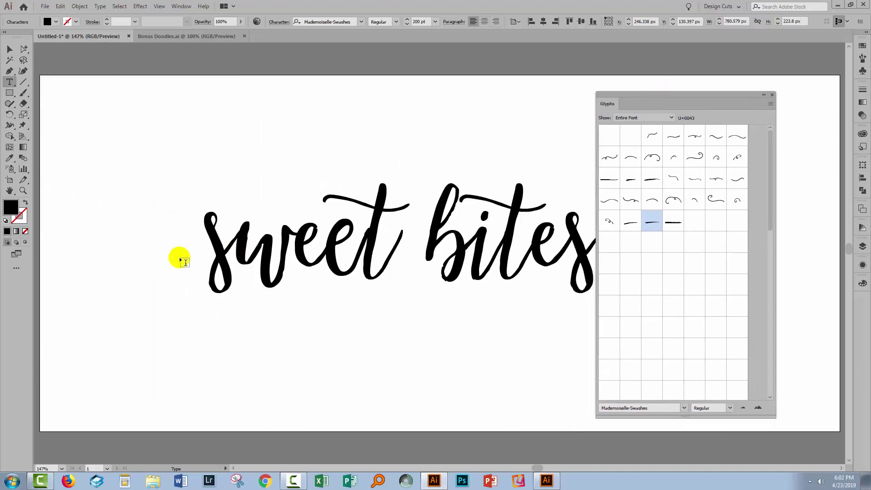
Step: Add a dash before 'sweet' and turn it into a long Mademoiselle-Swashes swash
left_click(210, 246)
type("-")
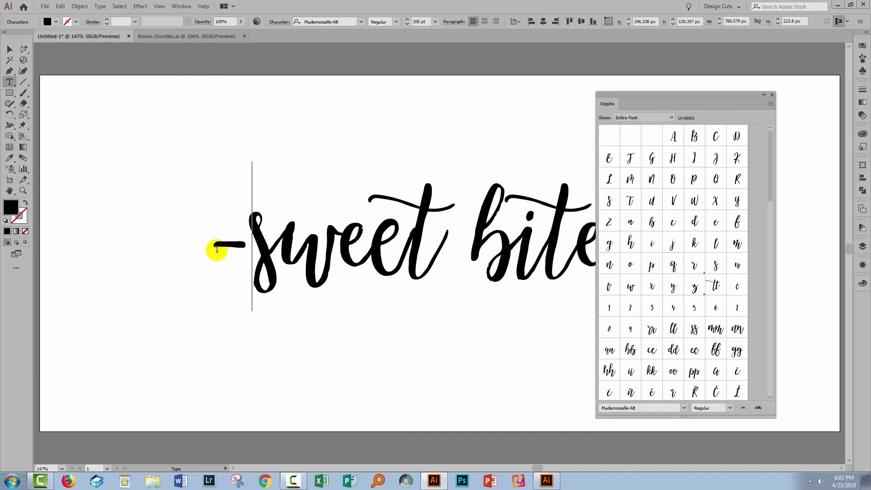
double_click(216, 249)
left_click(361, 21)
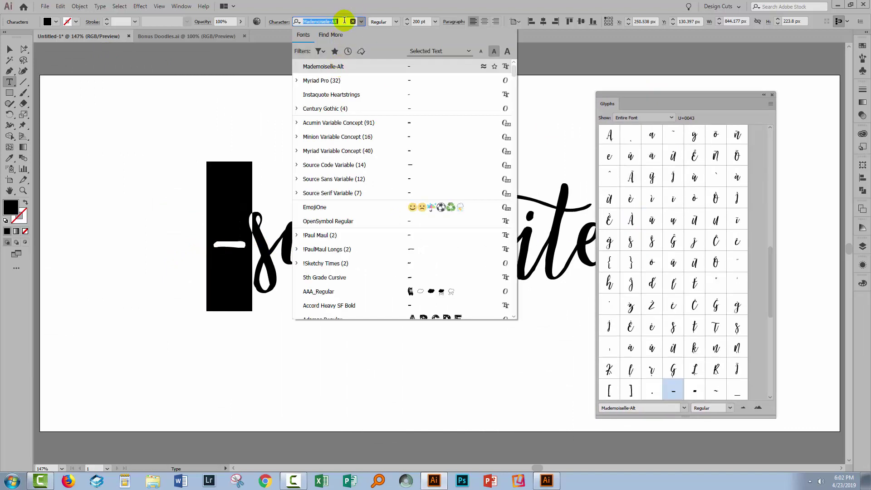
key("BackSpace")
key("BackSpace")
key("BackSpace")
type("s")
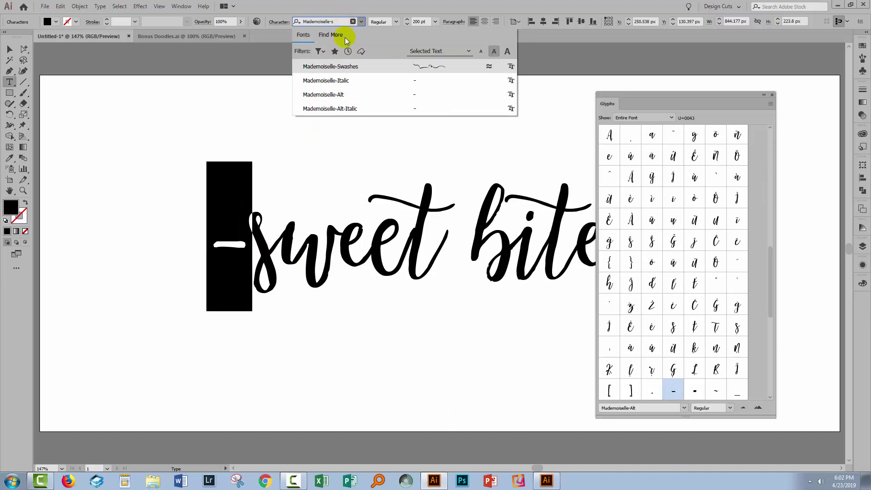
left_click(351, 68)
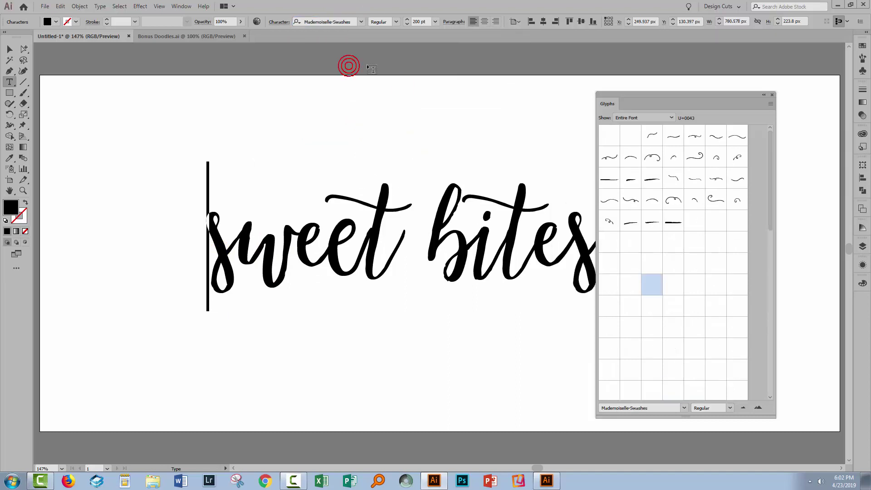
double_click(642, 181)
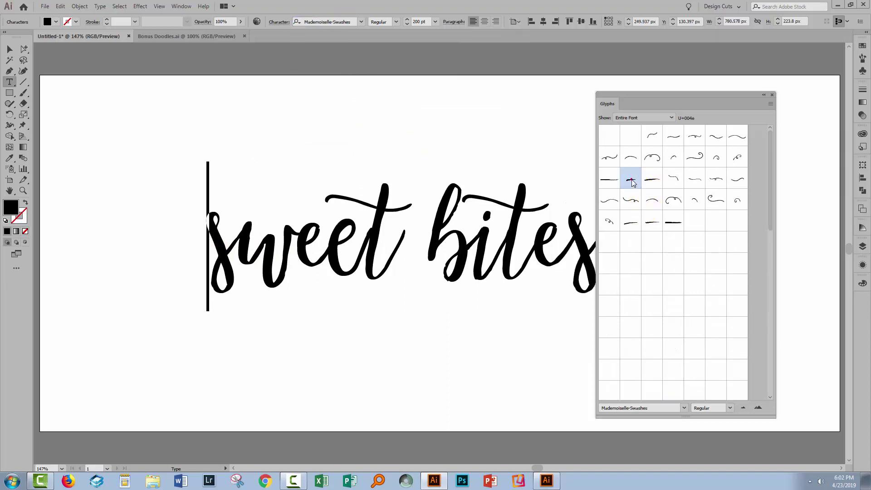
key("shift+Left")
double_click(652, 179)
Step: Centre the swash-framed lettering on the artboard and deselect it
left_click(772, 95)
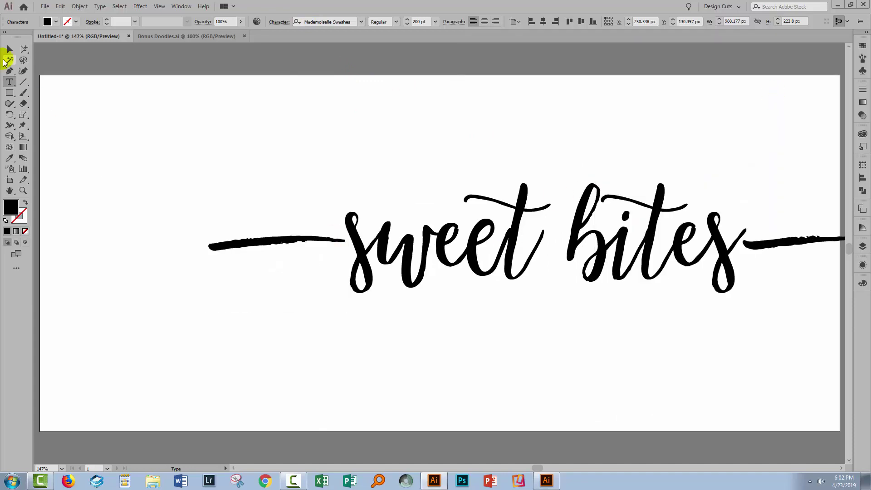
left_click(9, 48)
left_click_drag(472, 264, 361, 288)
left_click(448, 397)
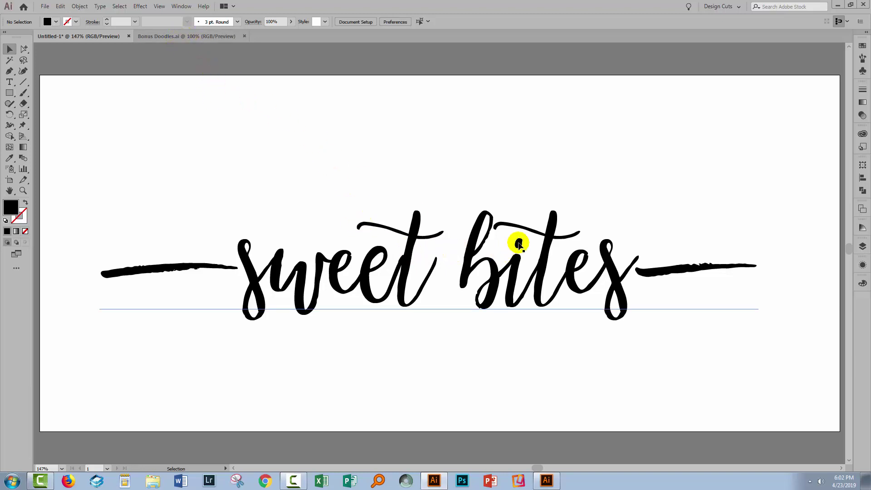
Step: Paste a small heart from Bonus Doodles.ai as the dot over the i in 'bites'
left_click(189, 36)
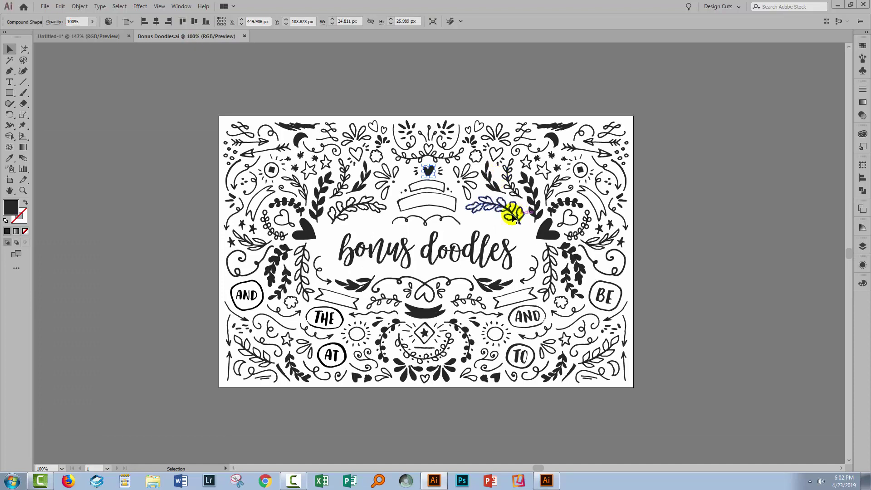
left_click(429, 179)
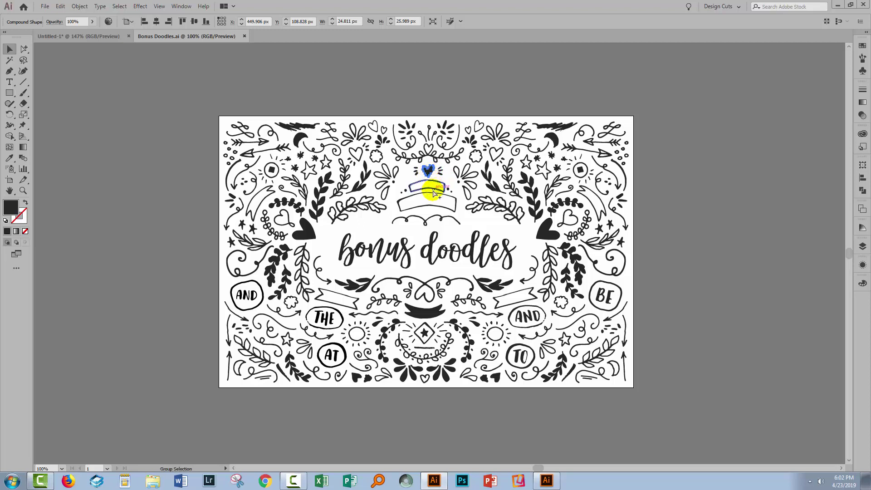
left_click(81, 36)
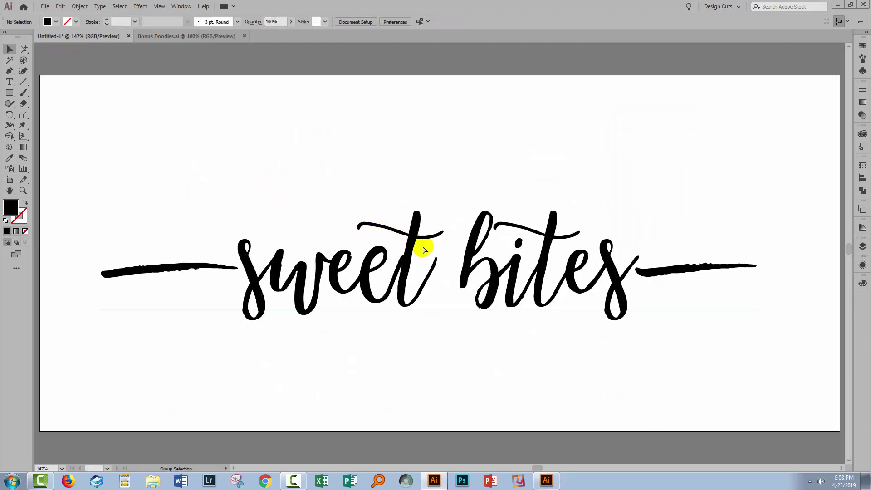
key("ctrl+v")
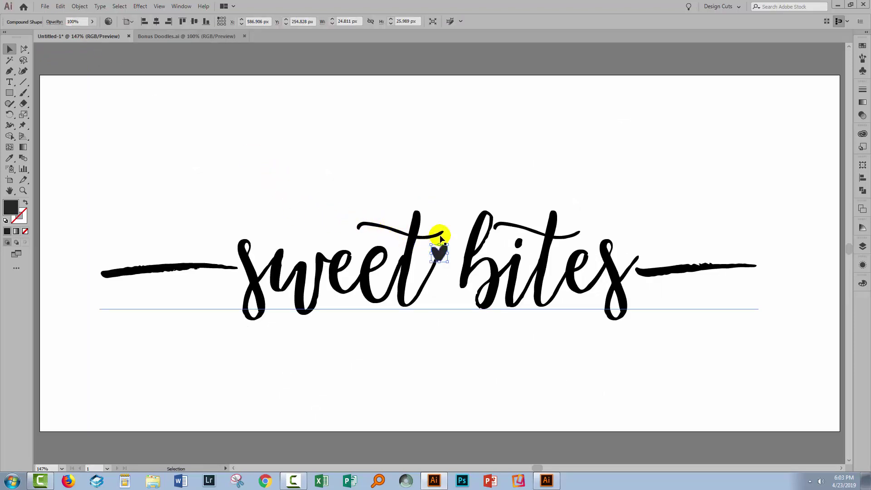
left_click_drag(444, 253, 521, 244)
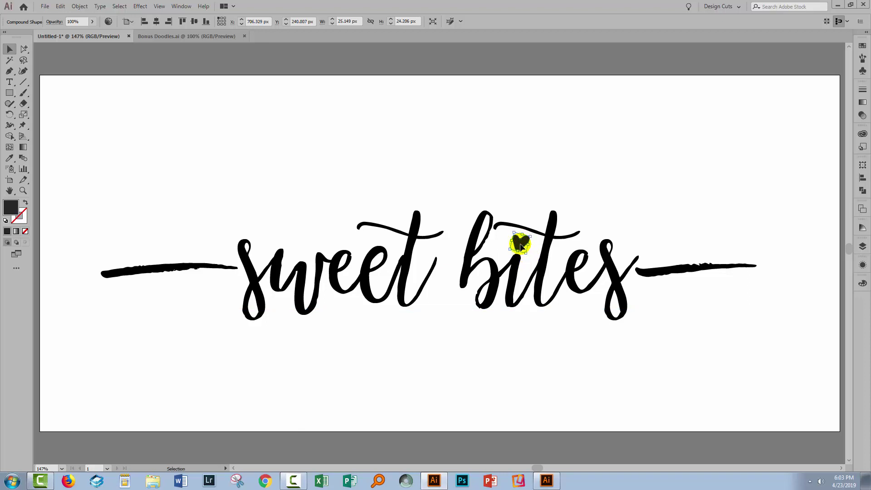
left_click(415, 344)
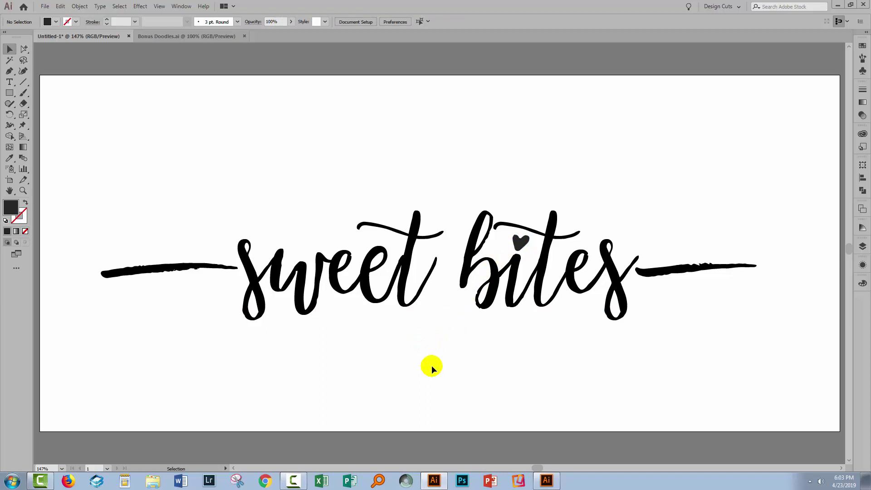